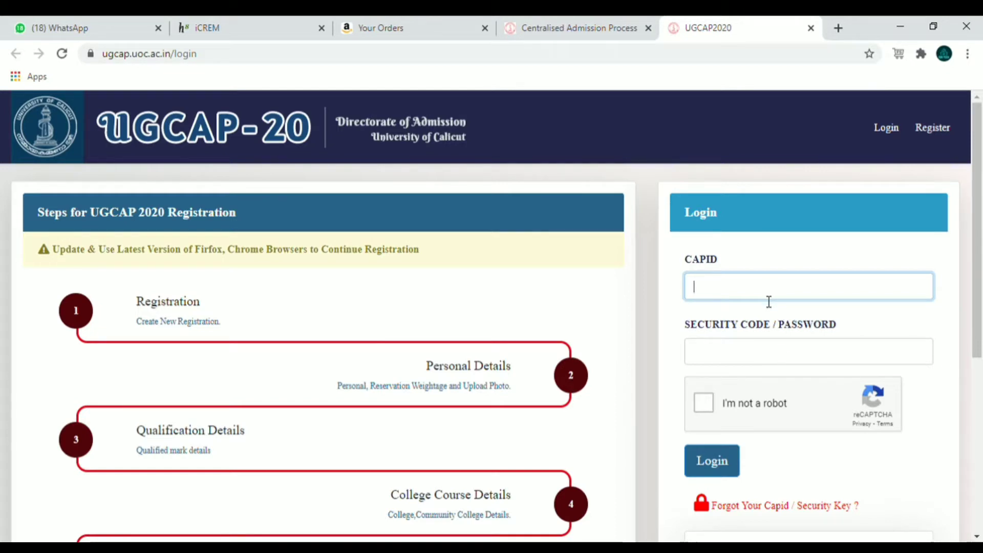
# - Fill in the applicant's CAPID and account password in the login form and start the robot check
pyautogui.click(779, 361)
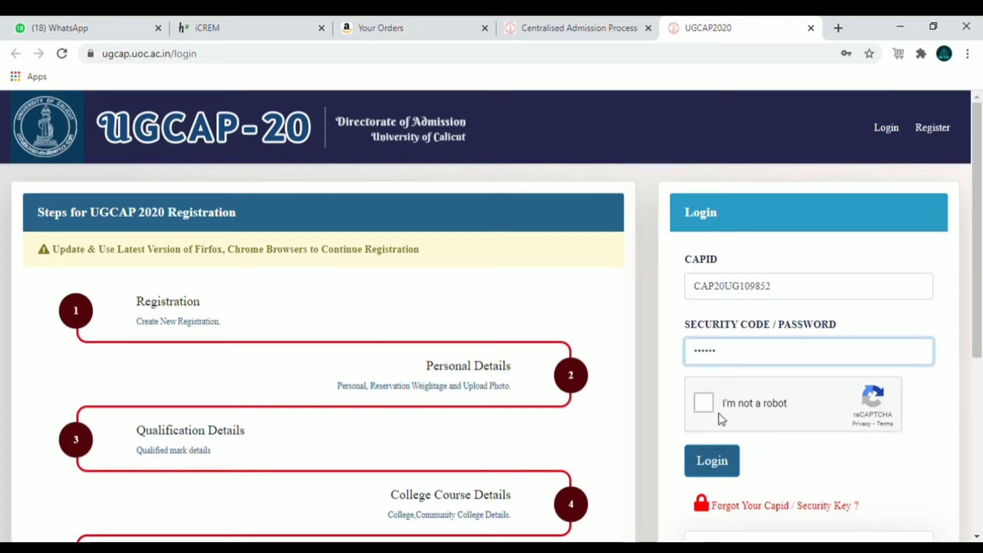
pyautogui.click(708, 405)
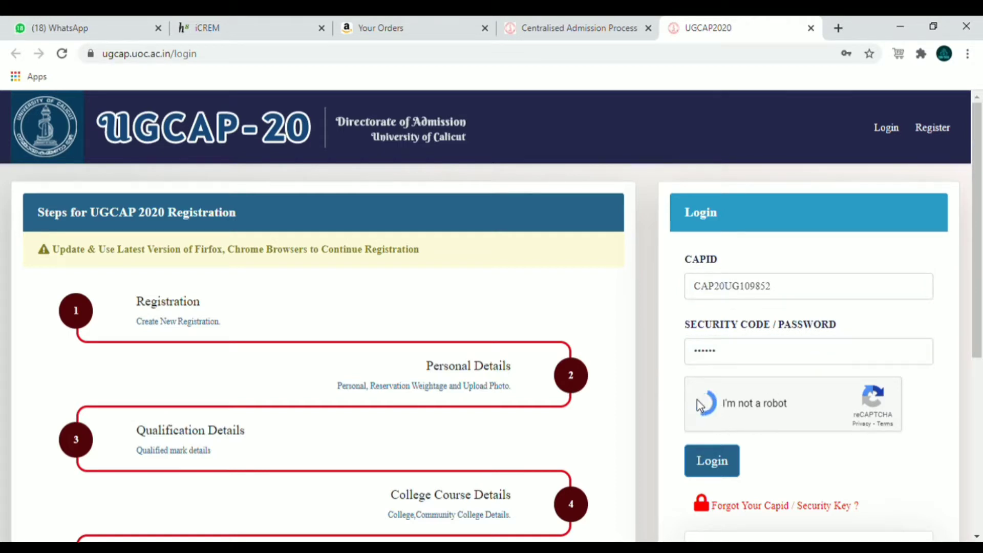
pyautogui.click(702, 401)
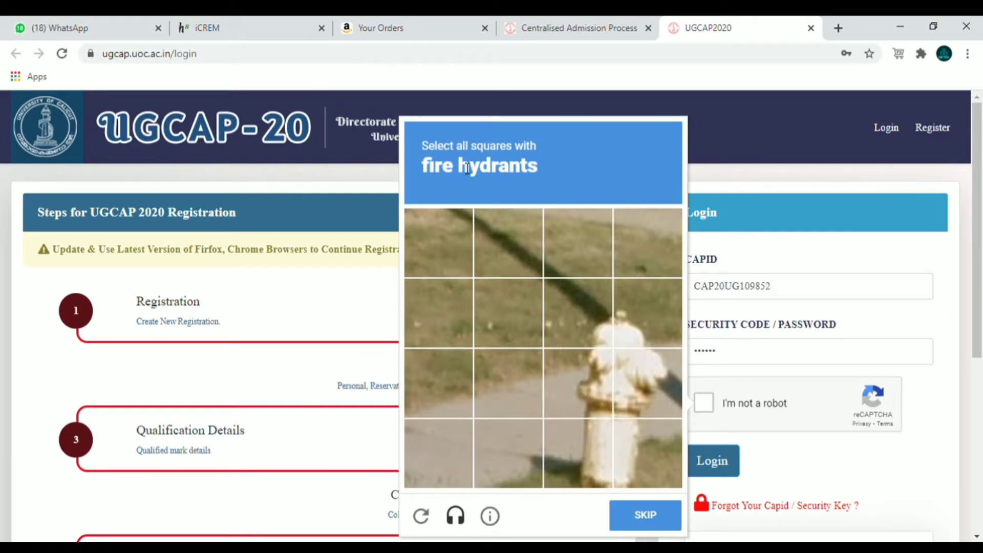
# - Mark all squares showing the fire hydrant, verify the image challenge and log in to the applicant account
pyautogui.click(584, 414)
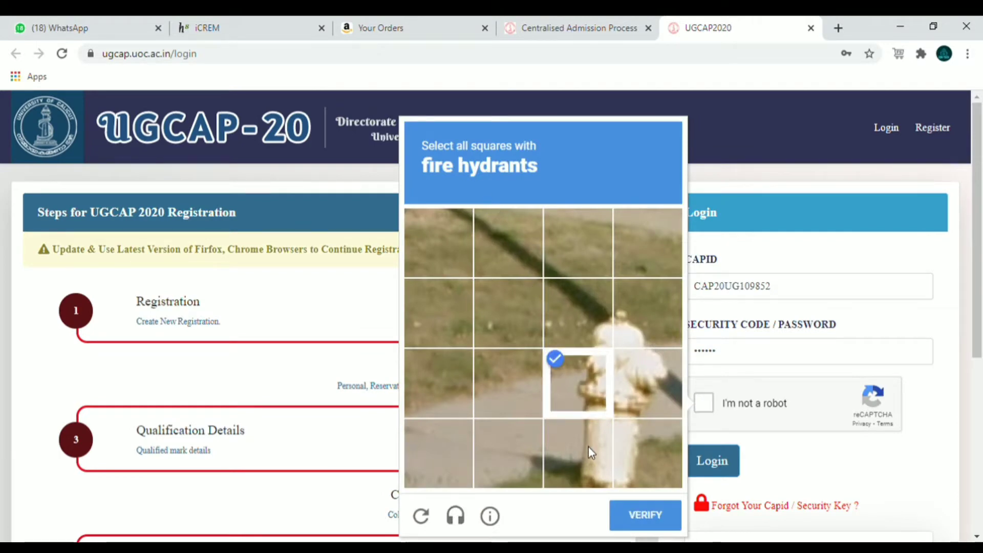
pyautogui.click(588, 447)
pyautogui.click(638, 448)
pyautogui.click(650, 364)
pyautogui.click(640, 315)
pyautogui.click(570, 302)
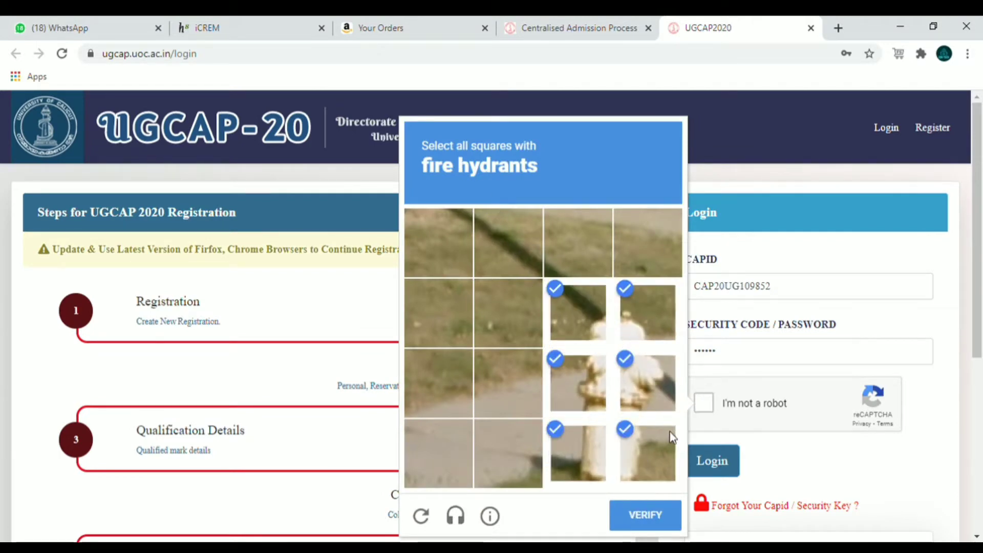
pyautogui.click(661, 515)
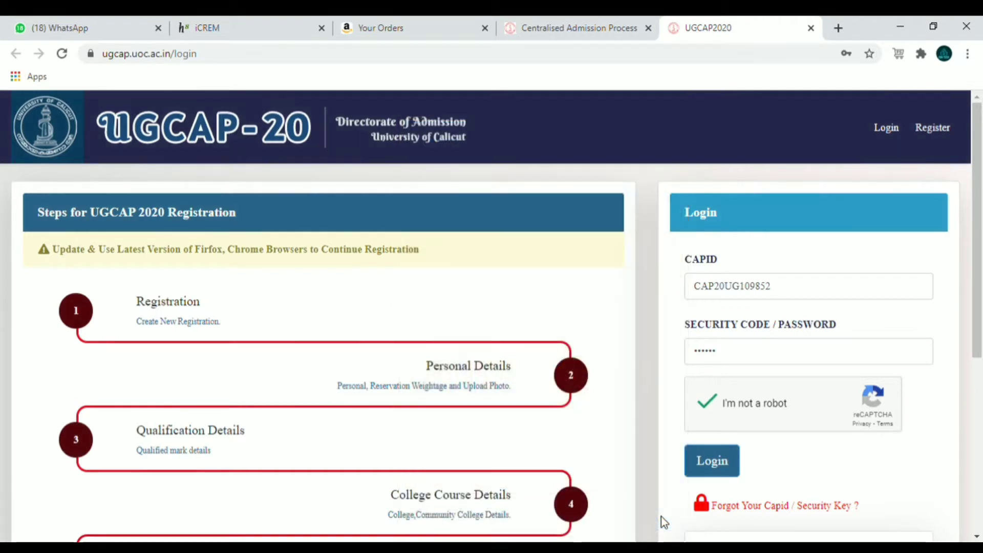
pyautogui.scroll(-1, 718, 470)
pyautogui.click(726, 396)
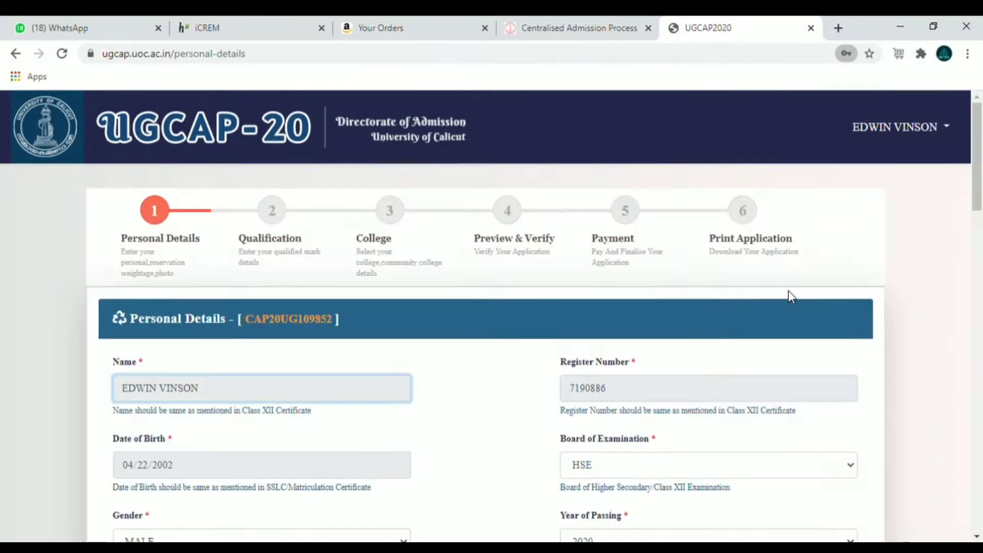
# - Review the personal details and enter CHALDEAN SYRIAN HSS THRISSUR as the name of the last institution
pyautogui.scroll(-3, 430, 276)
pyautogui.scroll(-7, 397, 305)
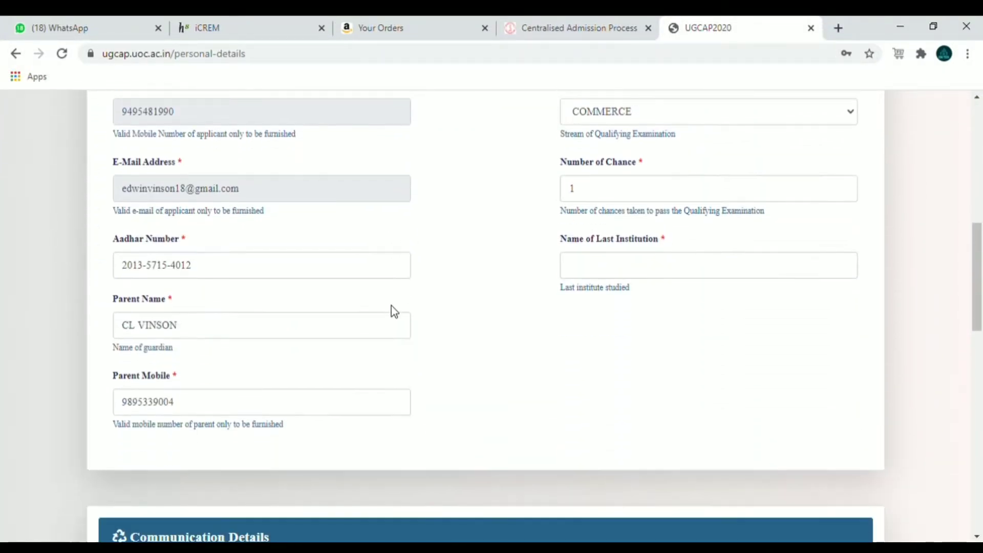
pyautogui.scroll(6, 391, 306)
pyautogui.scroll(-3, 495, 245)
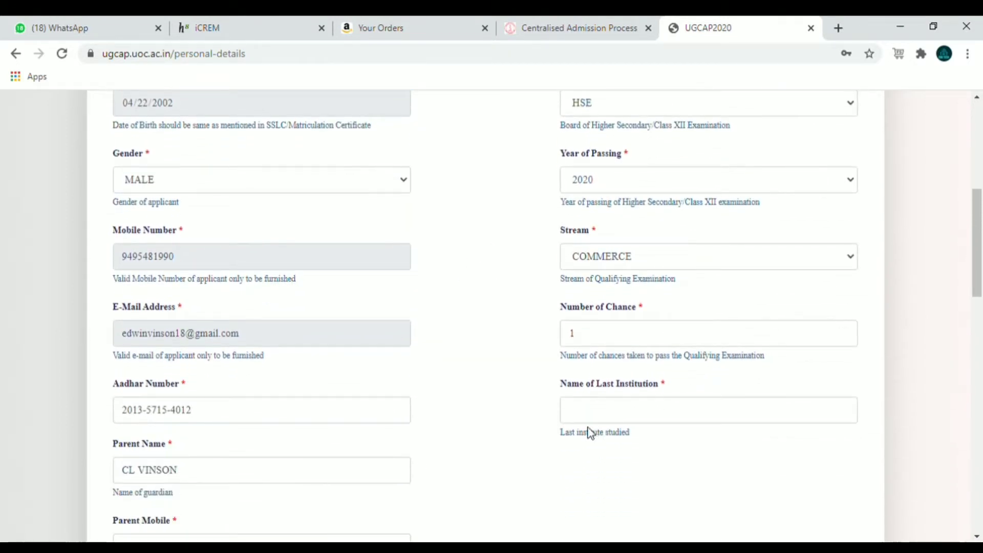
pyautogui.click(665, 406)
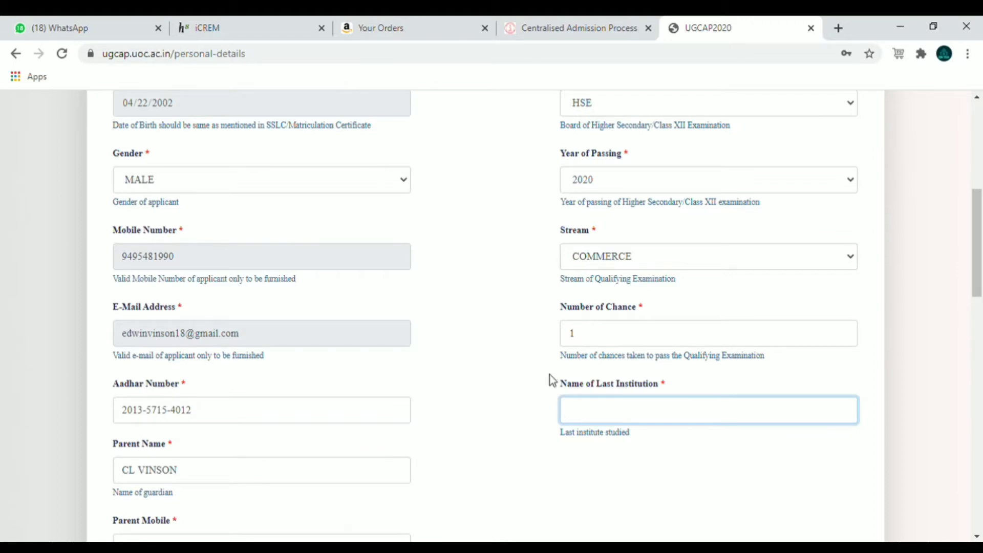
pyautogui.scroll(5, 550, 378)
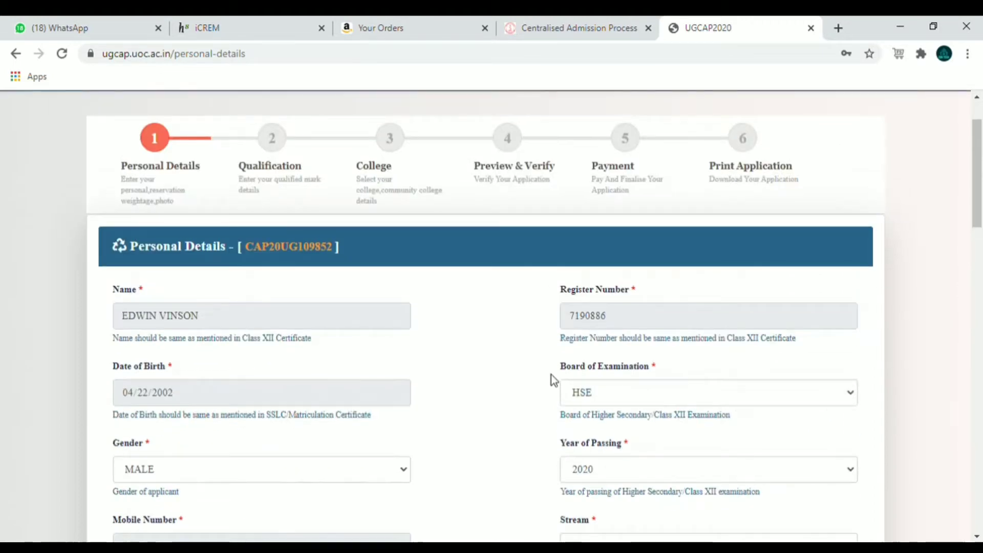
pyautogui.scroll(-4, 639, 388)
pyautogui.scroll(-1, 639, 389)
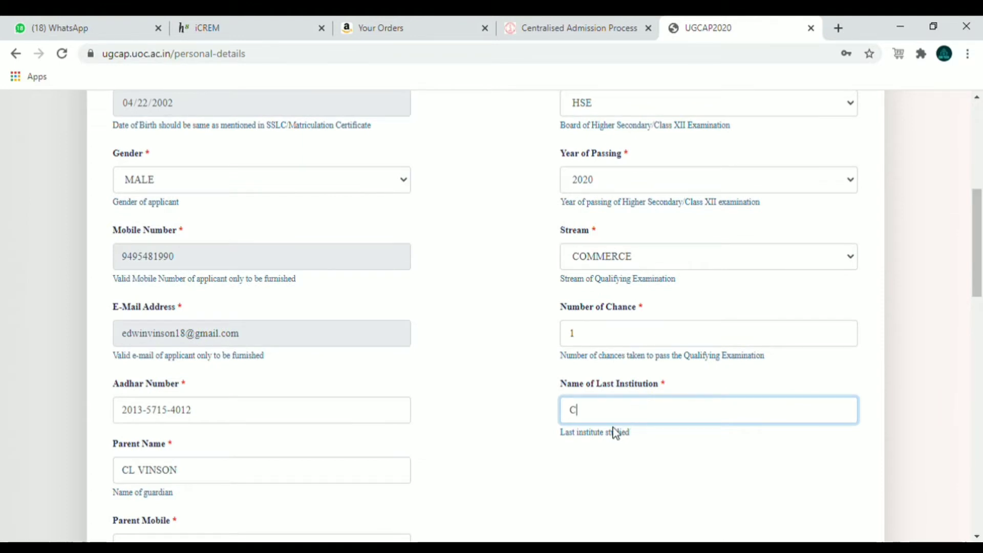
pyautogui.write('HALDEAN SYRIAN HSS THRISSUR')
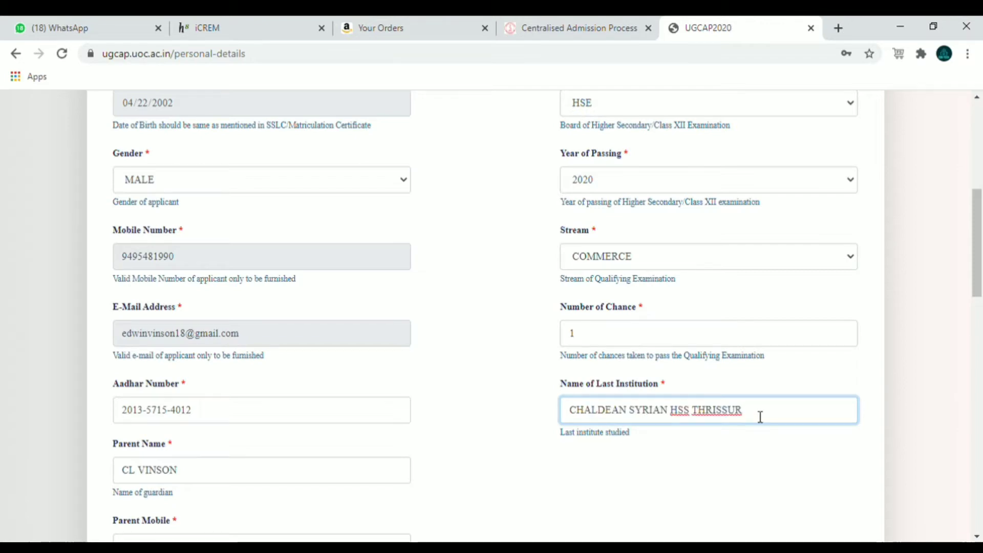
# - Copy the permanent address to the communication address, then save the personal details and proceed
pyautogui.scroll(-7, 760, 417)
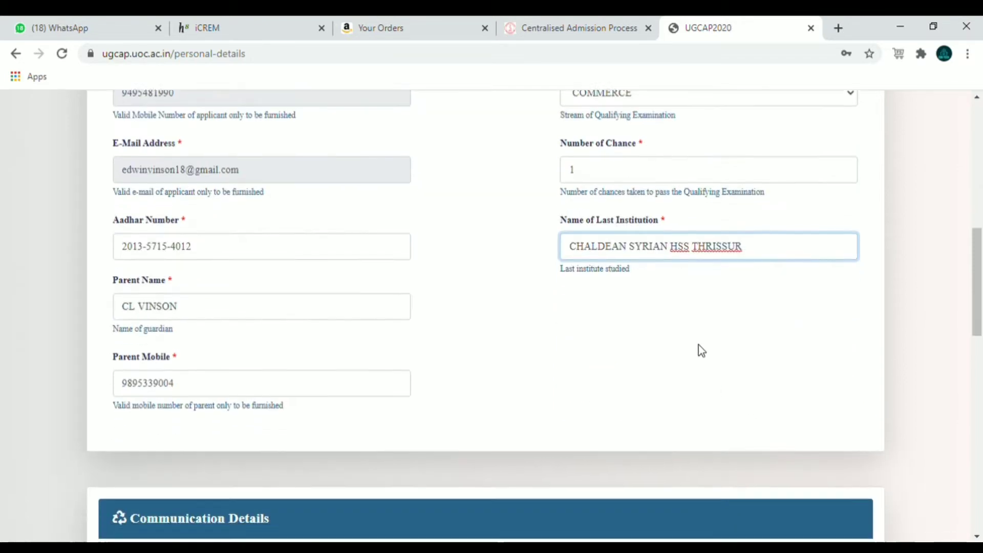
pyautogui.scroll(-1, 686, 346)
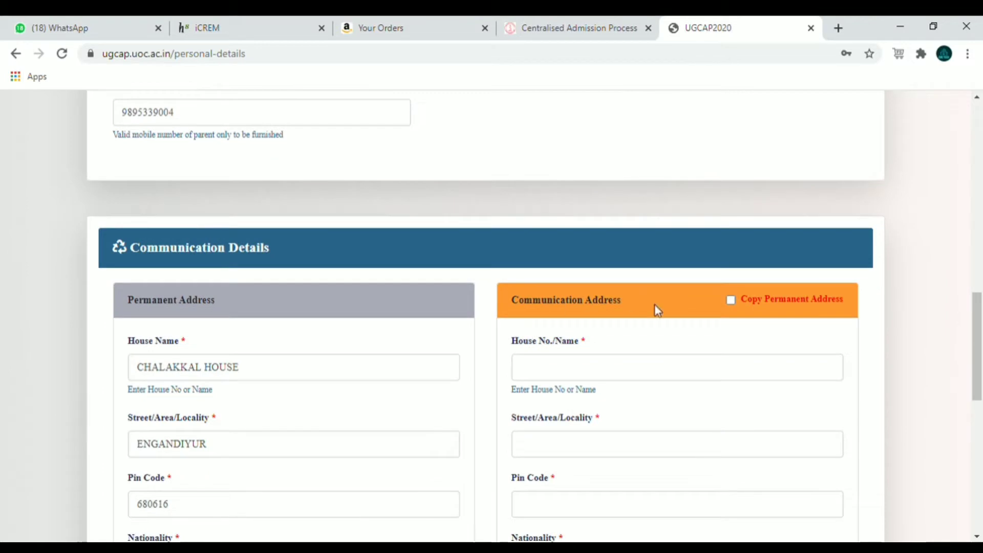
pyautogui.click(732, 300)
pyautogui.scroll(-1, 604, 390)
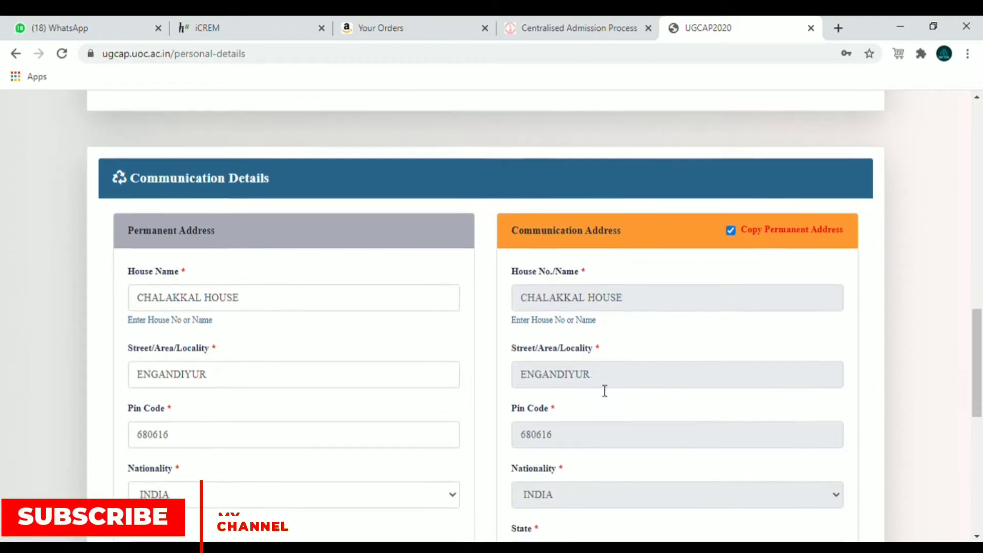
pyautogui.scroll(-9, 605, 391)
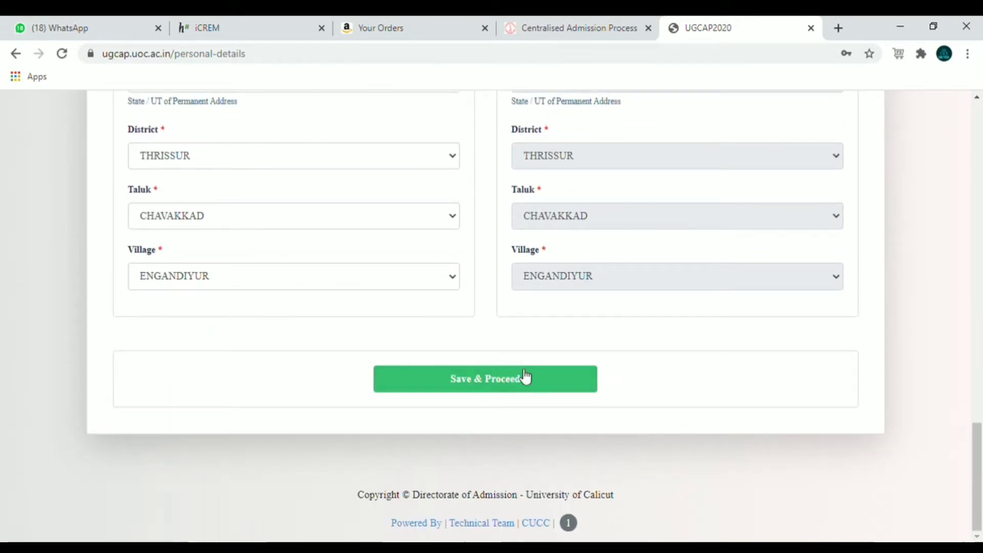
pyautogui.click(522, 383)
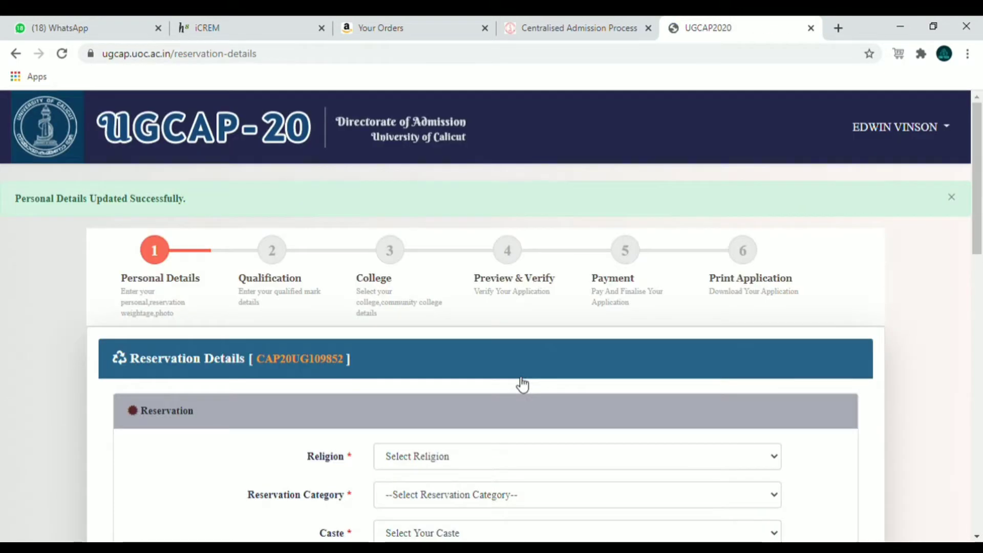
# - Set the religion to CHRISTIAN, the reservation category to GENERAL and the caste to ROMAN CATHOLIC in the reservation details
pyautogui.scroll(-4, 454, 395)
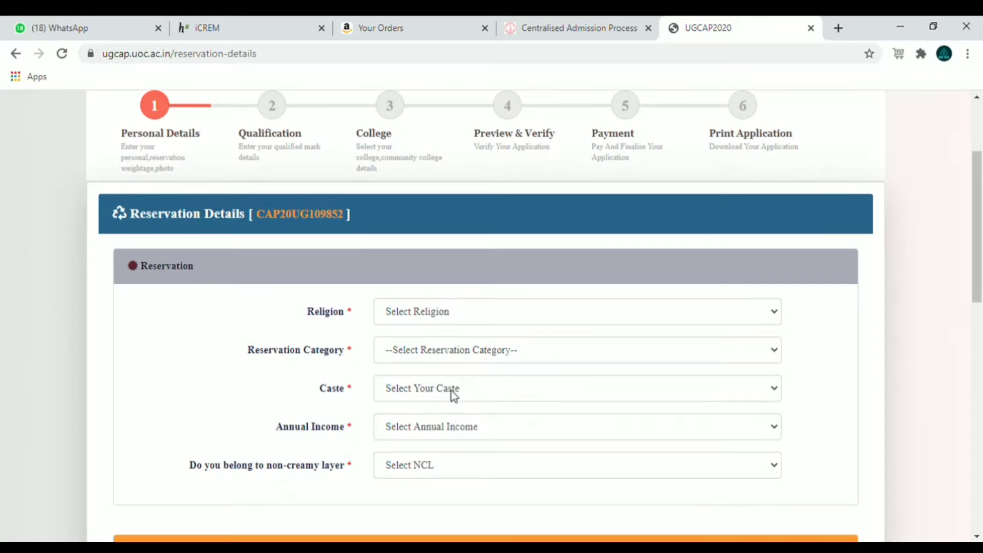
pyautogui.scroll(1, 453, 395)
pyautogui.click(766, 318)
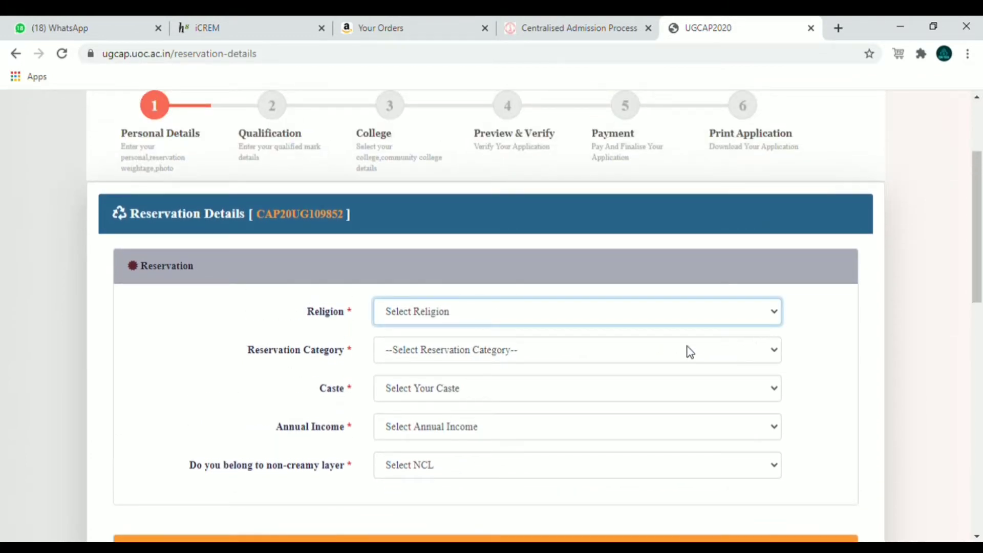
pyautogui.press('c')
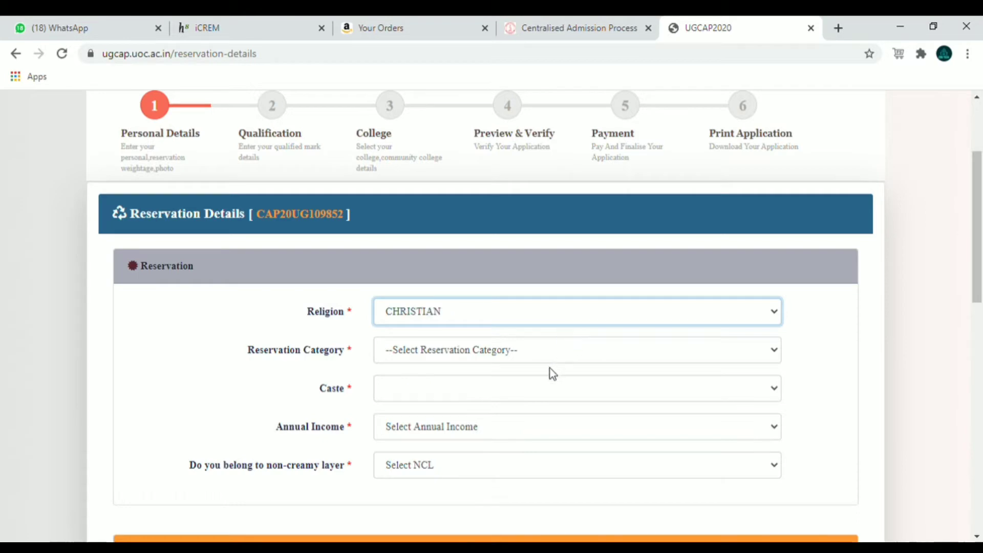
pyautogui.click(763, 353)
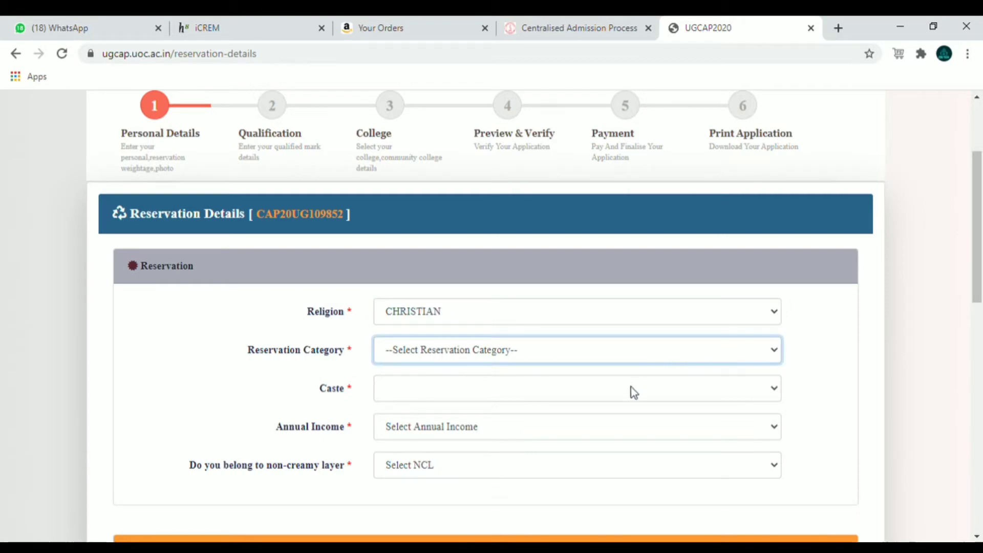
pyautogui.press('g')
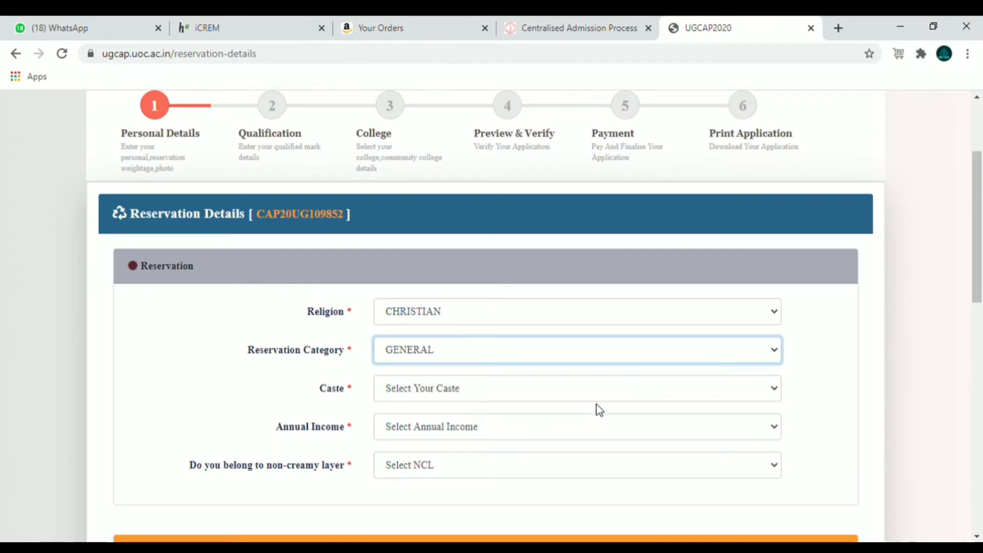
pyautogui.click(735, 394)
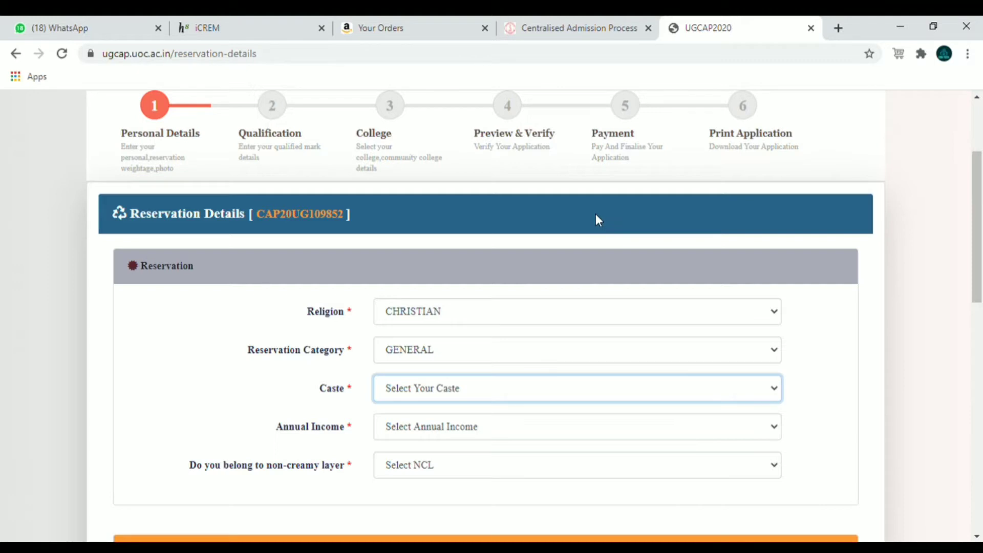
pyautogui.press('r')
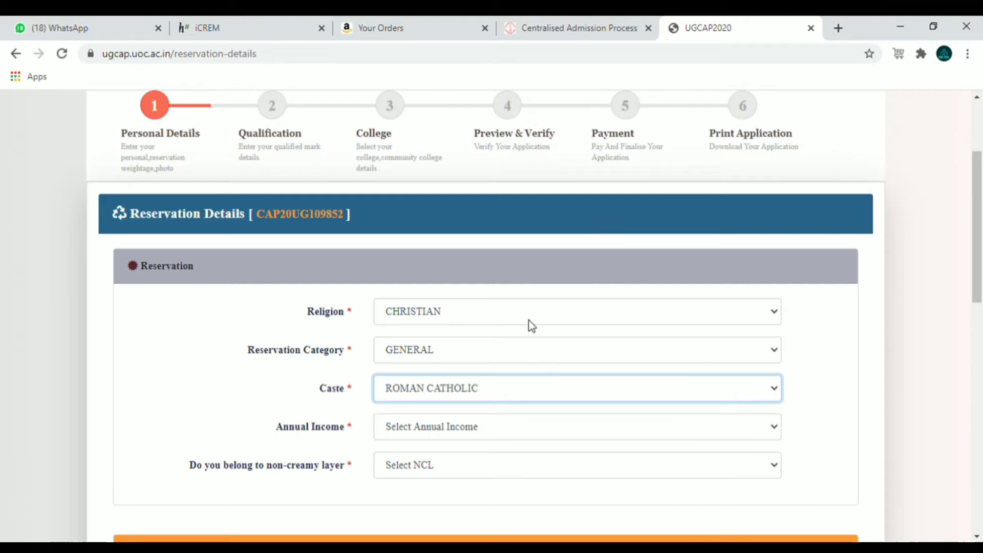
# - Set the annual income to Upto 8 Lakh and answer YES for belonging to the non-creamy layer
pyautogui.click(524, 435)
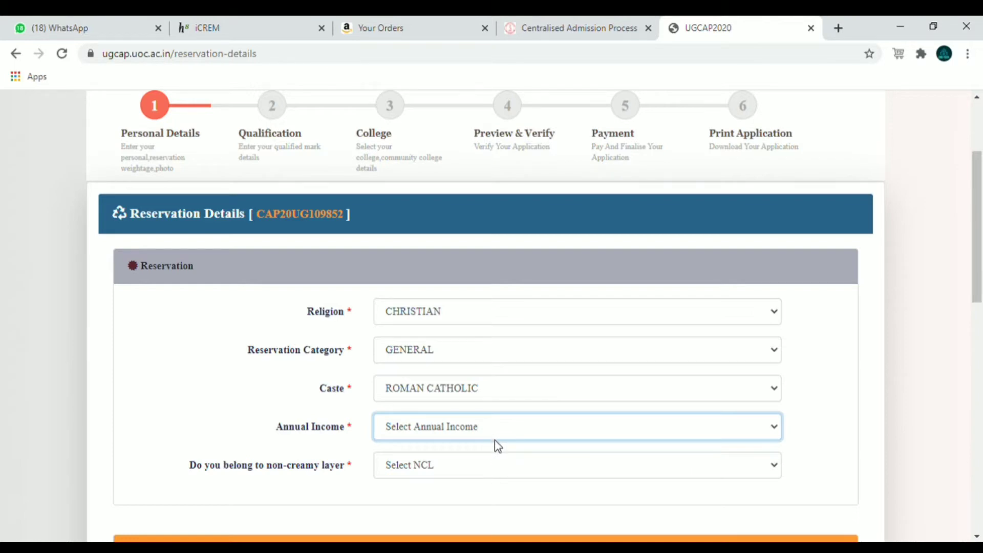
pyautogui.click(491, 466)
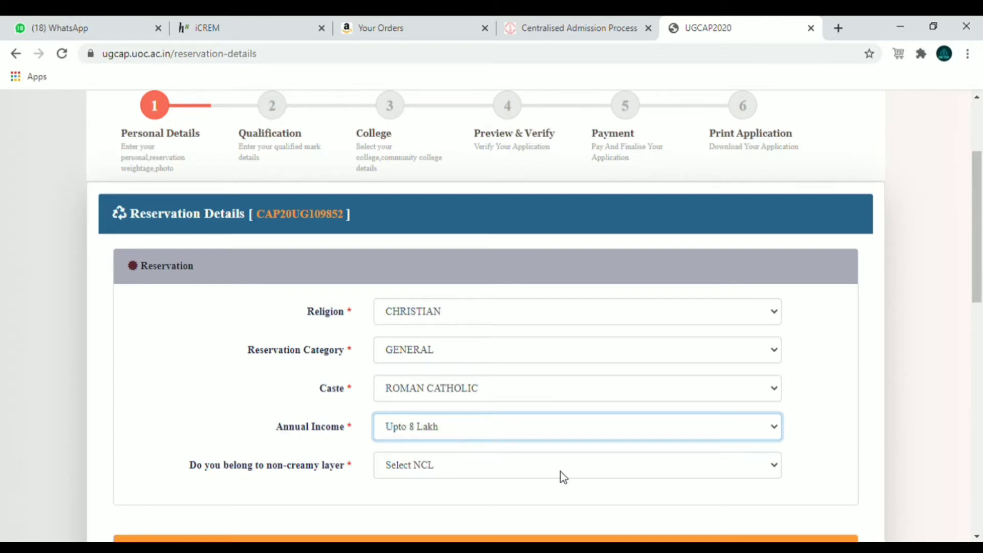
pyautogui.click(620, 474)
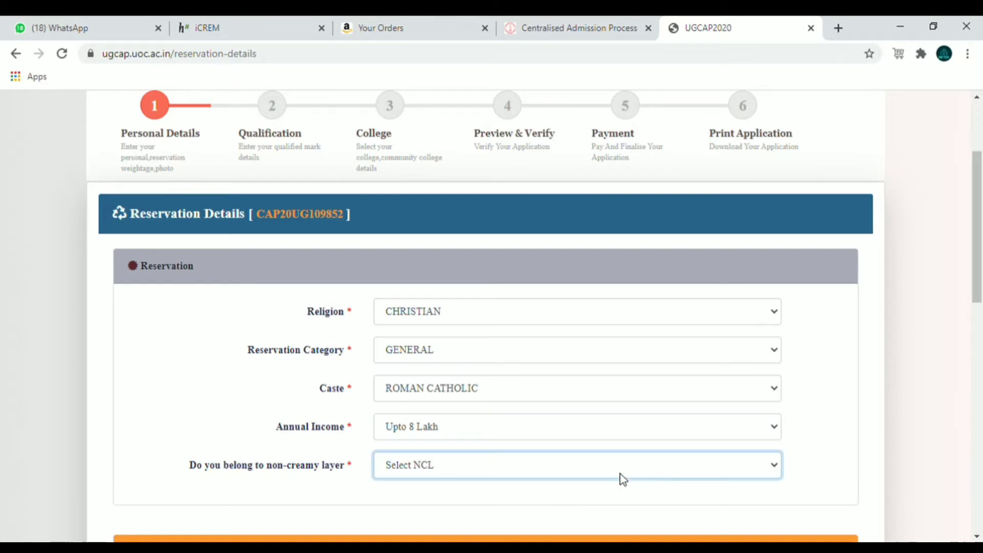
pyautogui.click(556, 521)
pyautogui.press('Down')
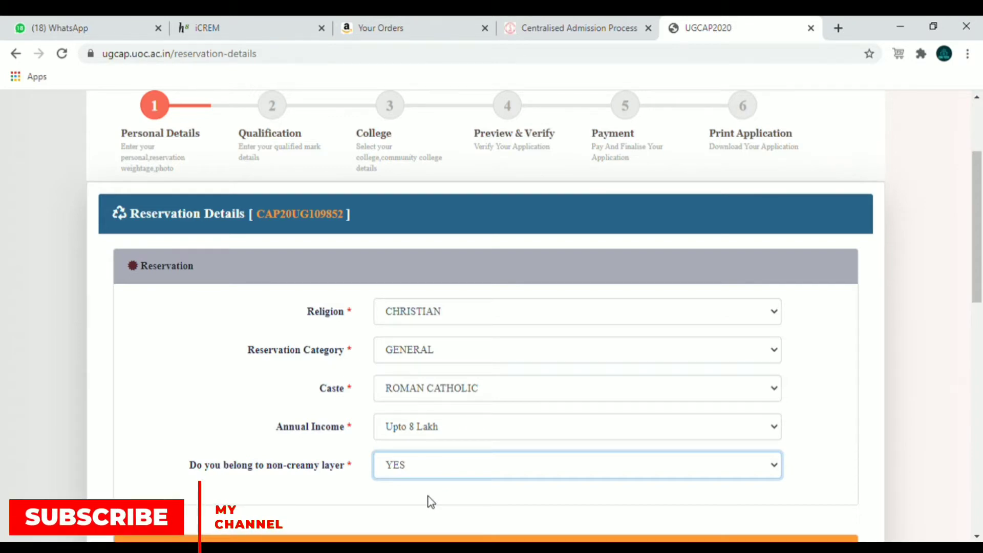
# - Answer NO for belonging to the economically weaker section among forward communities
pyautogui.press('Tab')
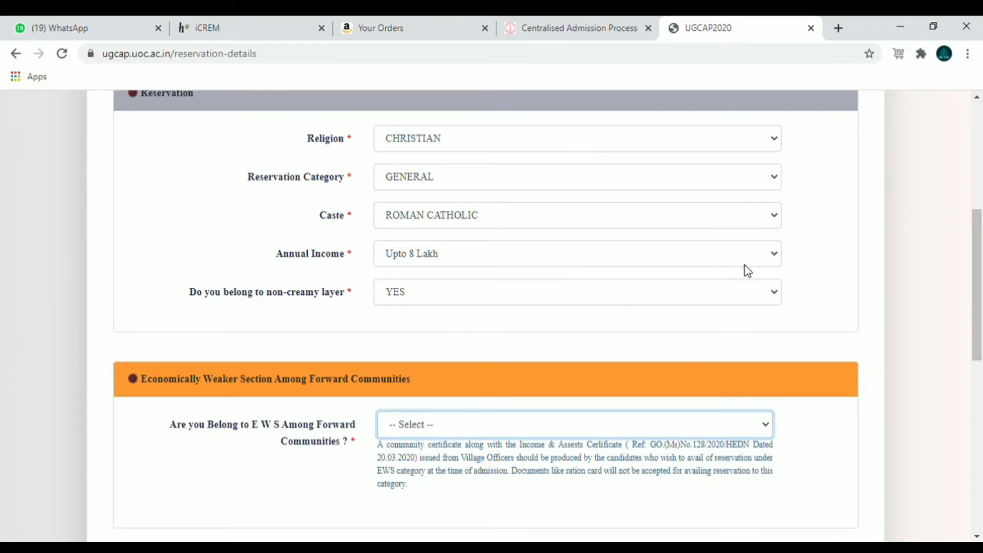
pyautogui.scroll(-3, 505, 351)
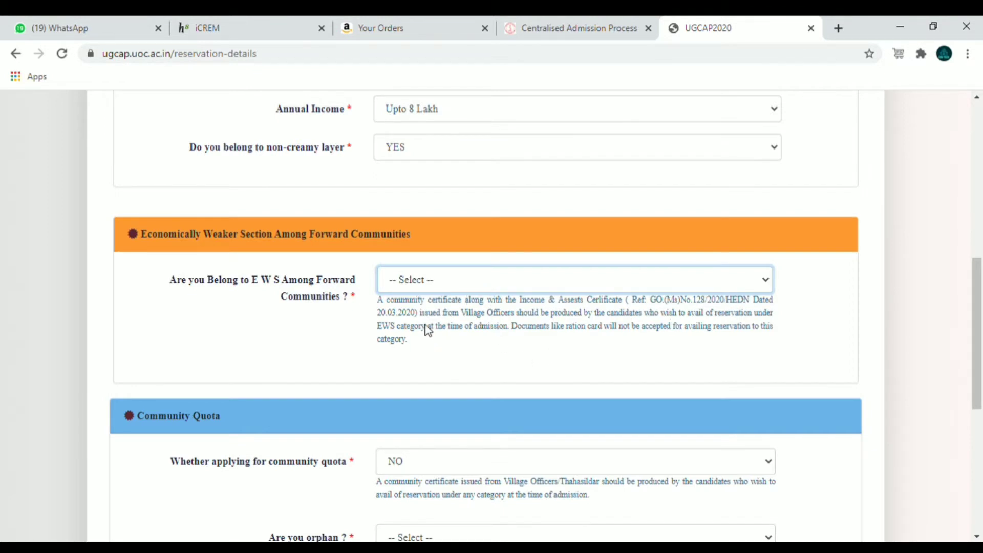
pyautogui.press('n')
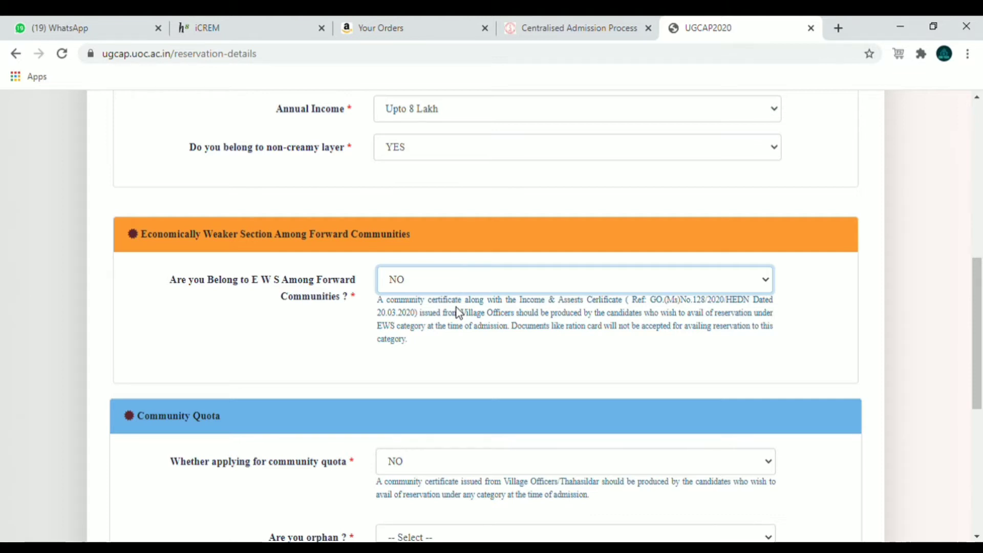
# - Answer YES for applying under the community quota and NO for being an orphan
pyautogui.press('Tab')
pyautogui.press('y')
pyautogui.scroll(-3, 456, 307)
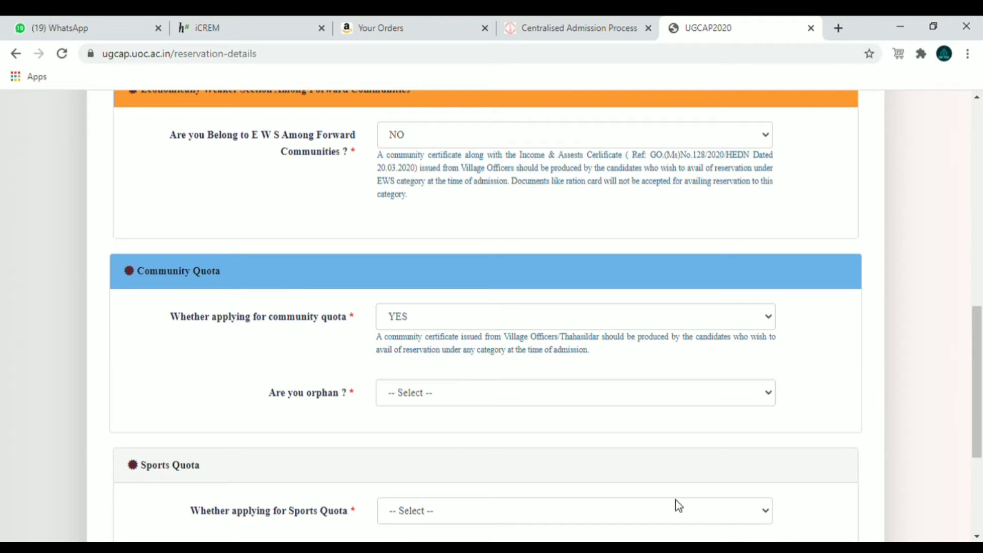
pyautogui.scroll(-1, 539, 375)
pyautogui.click(539, 326)
pyautogui.press('n')
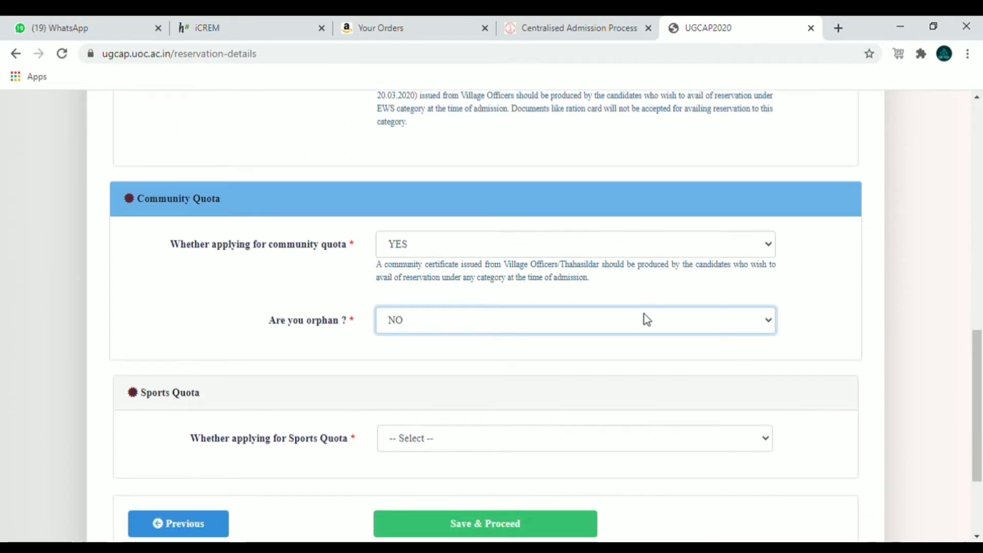
# - Answer NO for applying under the sports quota and save the reservation details
pyautogui.scroll(-1, 640, 320)
pyautogui.click(579, 374)
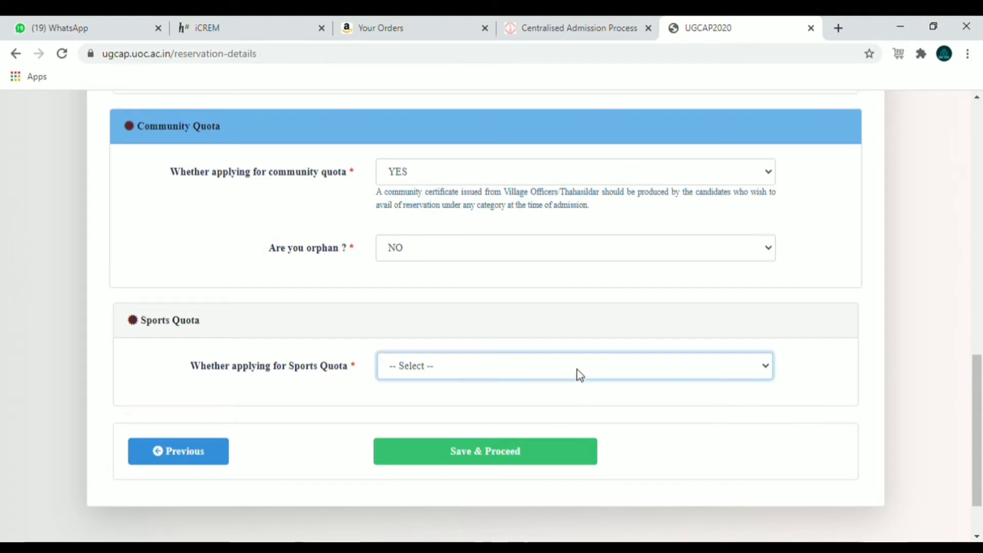
pyautogui.press('n')
pyautogui.scroll(-1, 537, 416)
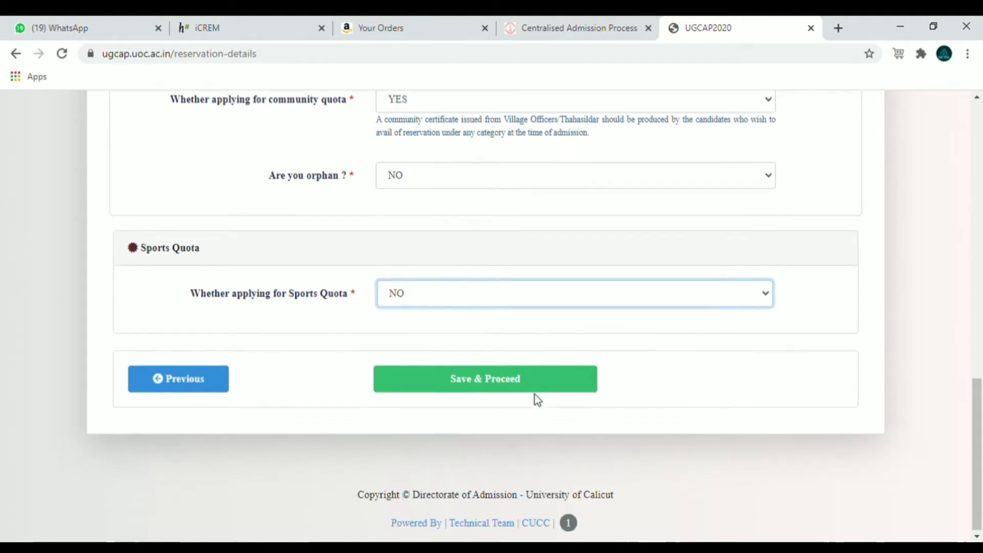
pyautogui.click(521, 386)
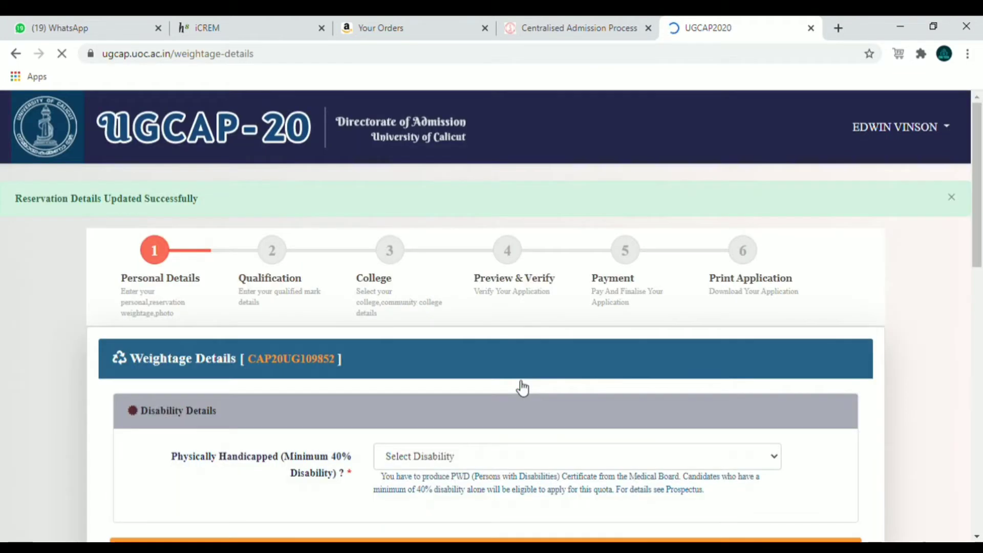
# - Answer No for being physically handicapped and for First Place/A Grade in the Kerala State HSE/VHSE Arts Festival
pyautogui.scroll(-3, 508, 340)
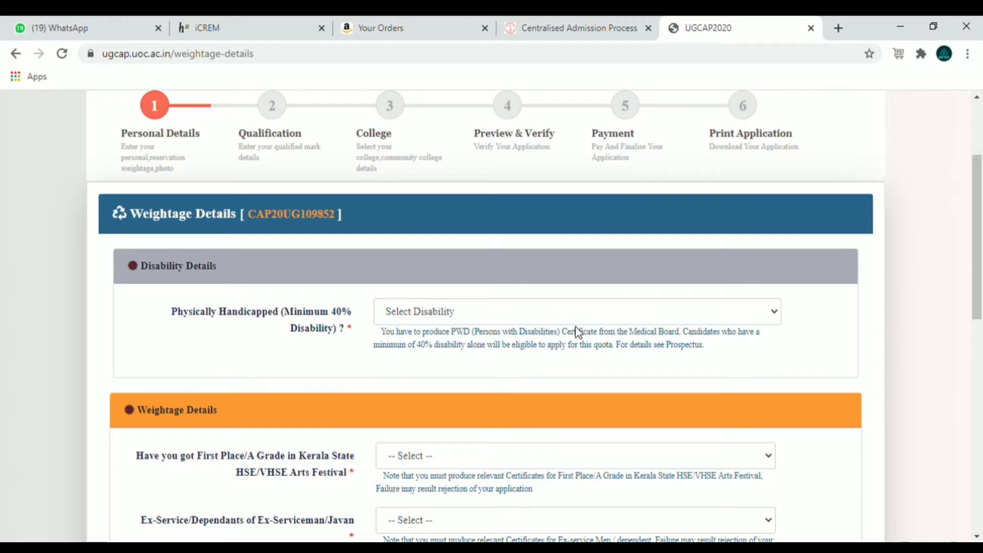
pyautogui.click(759, 316)
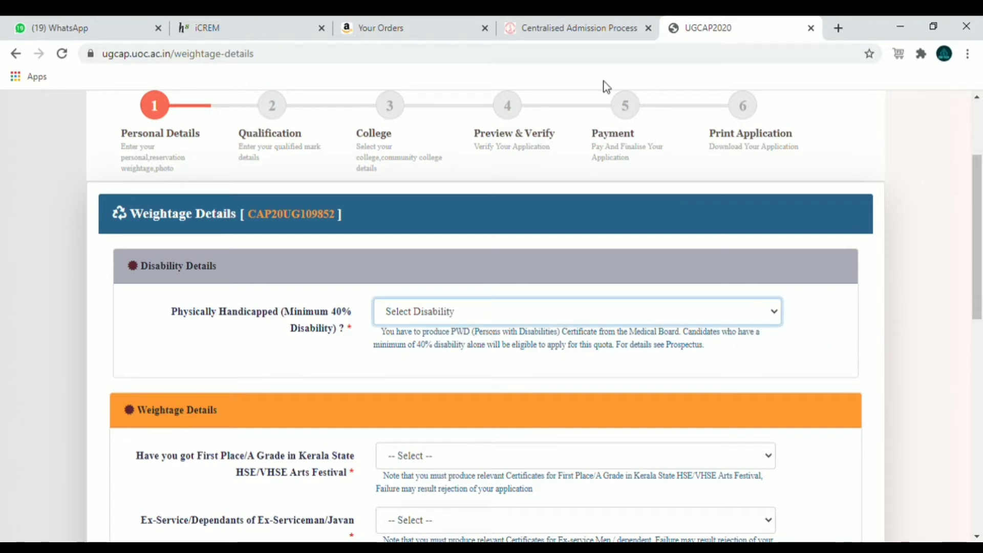
pyautogui.press('n')
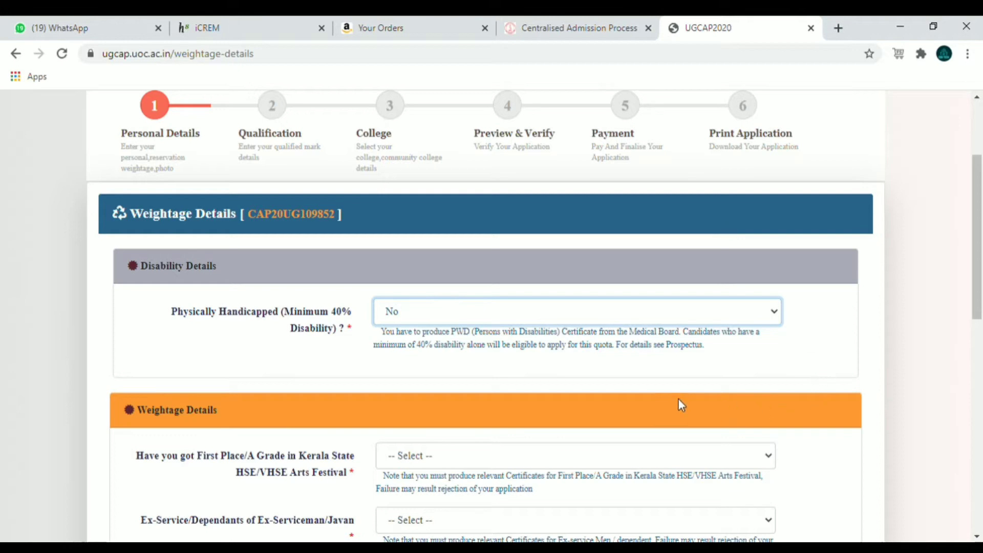
pyautogui.scroll(-1, 666, 394)
pyautogui.scroll(-1, 625, 379)
pyautogui.click(751, 311)
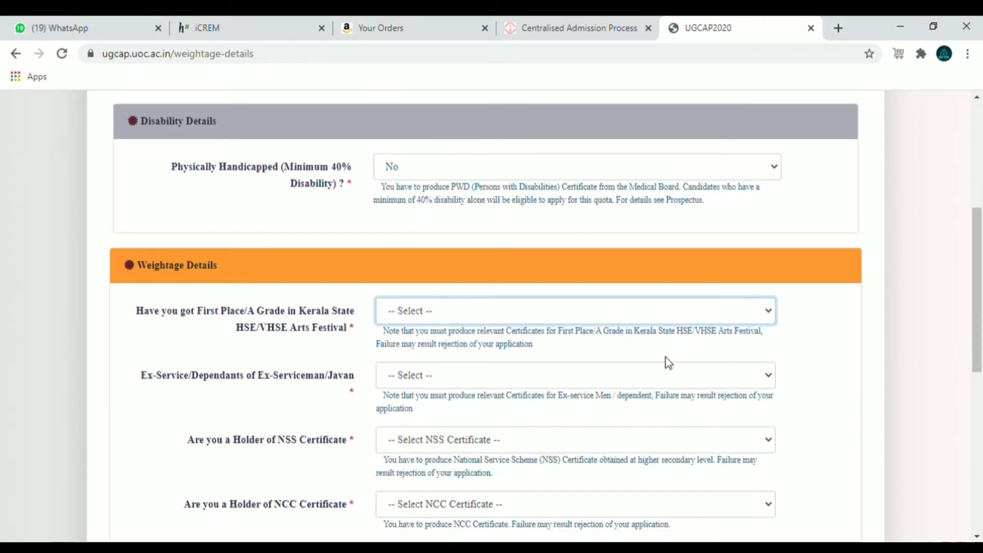
pyautogui.click(669, 361)
pyautogui.scroll(-1, 461, 376)
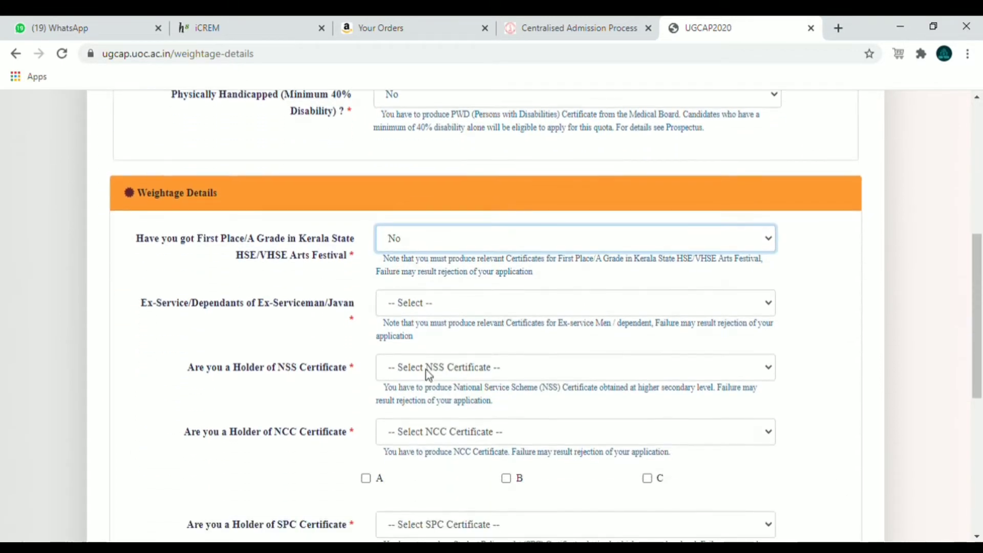
# - Answer No for Ex-Service/Dependants of Ex-Serviceman/Javan and for holding an NSS certificate
pyautogui.click(558, 304)
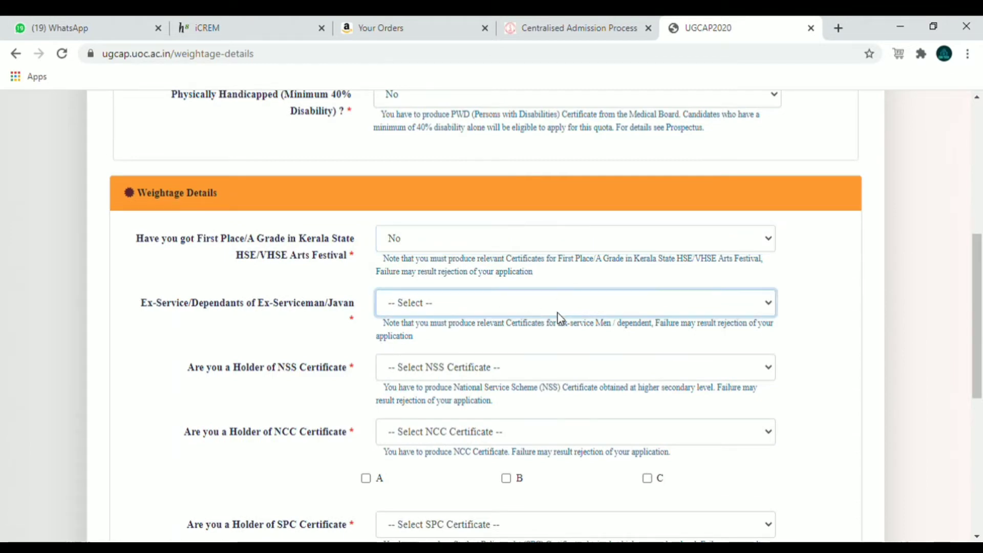
pyautogui.click(528, 353)
pyautogui.scroll(-1, 524, 353)
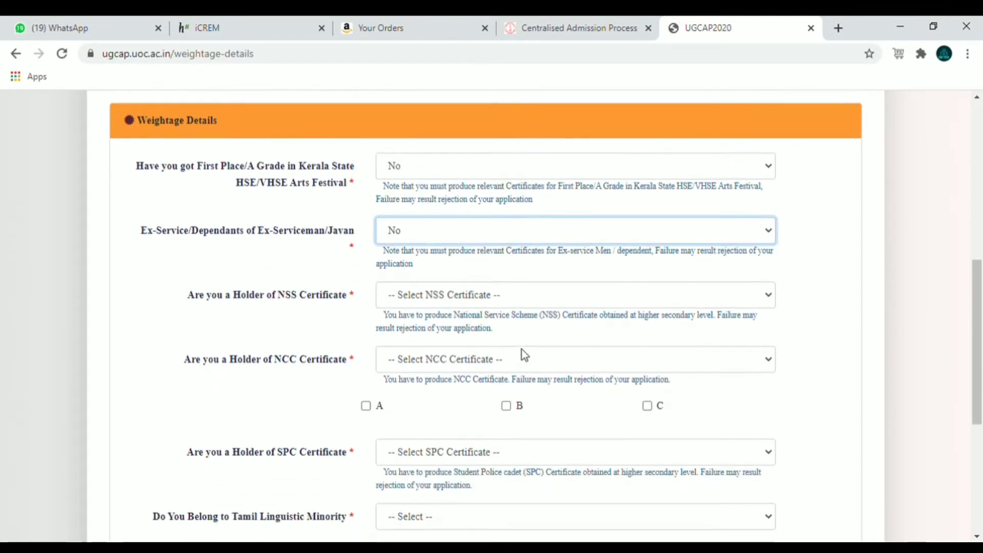
pyautogui.click(554, 296)
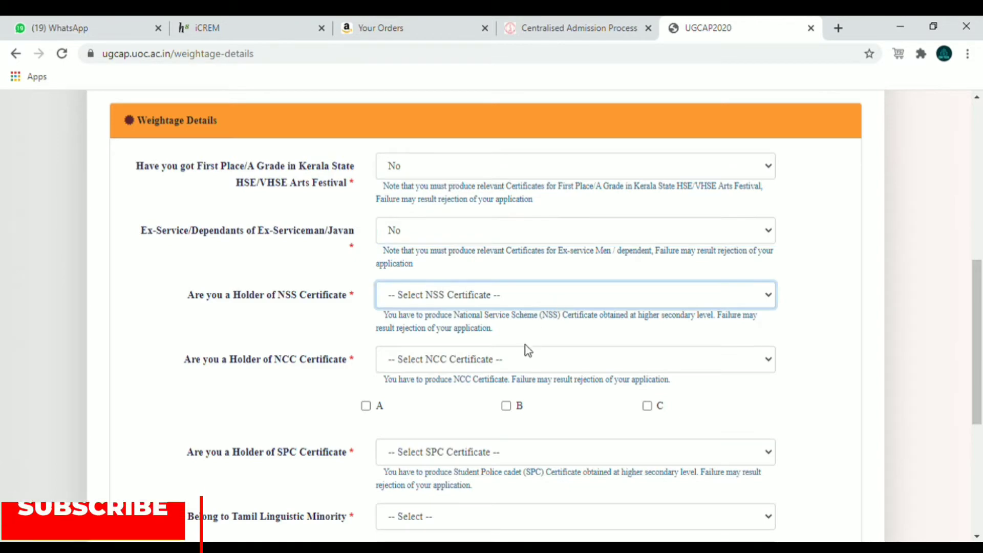
pyautogui.click(521, 353)
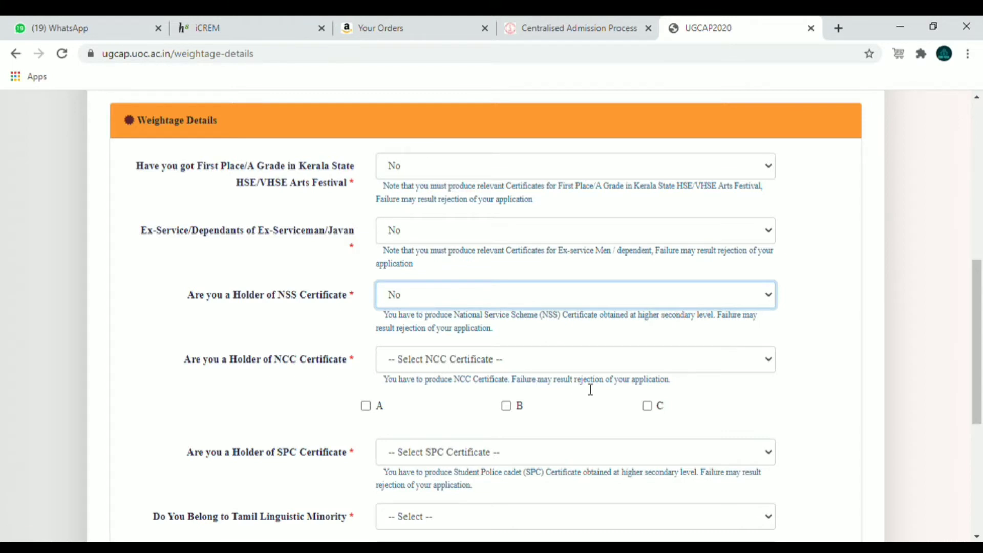
# - Answer No for holding an SPC certificate in the weightage details
pyautogui.scroll(-1, 694, 405)
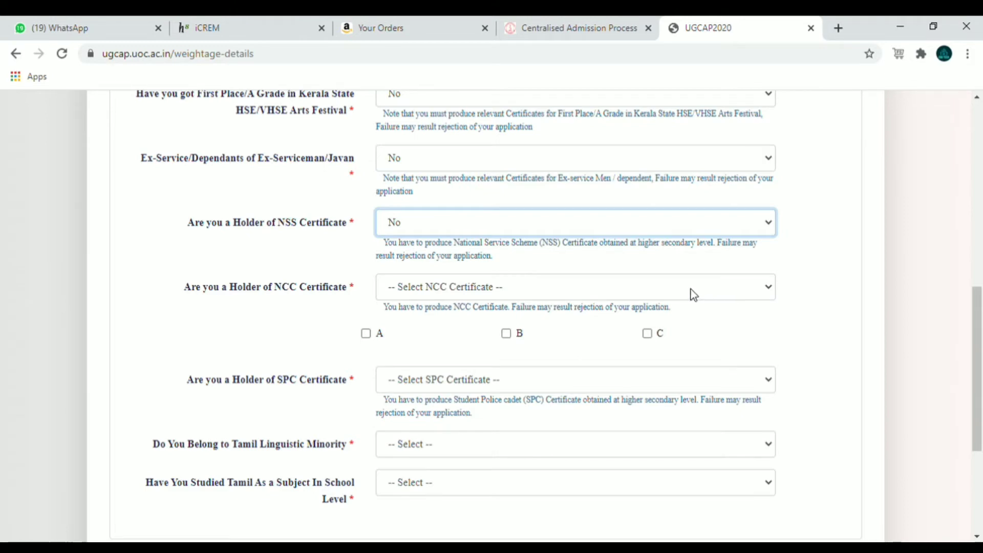
pyautogui.scroll(-3, 659, 289)
pyautogui.click(440, 235)
pyautogui.click(441, 315)
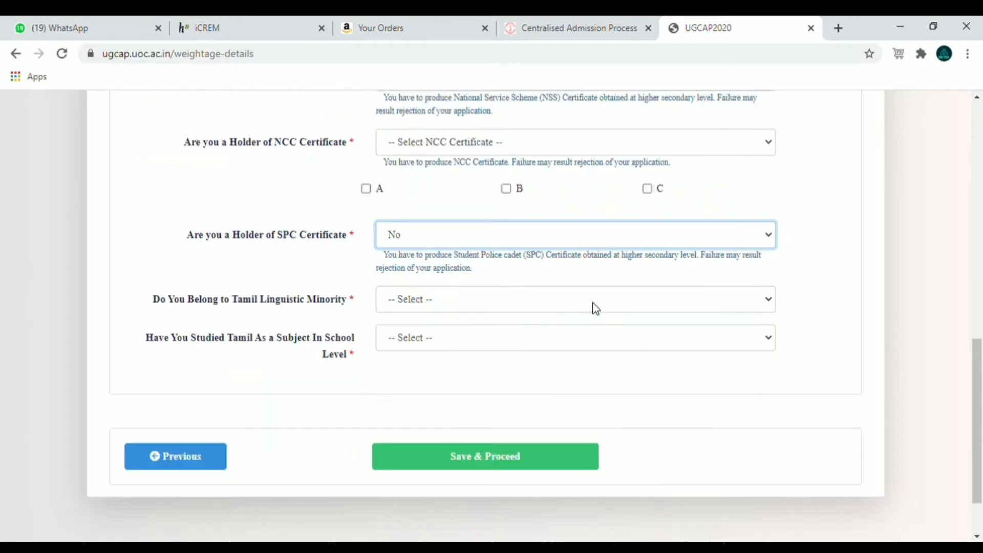
# - Answer No for Tamil linguistic minority and for having studied Tamil at school level, and save the weightage details
pyautogui.press('Tab')
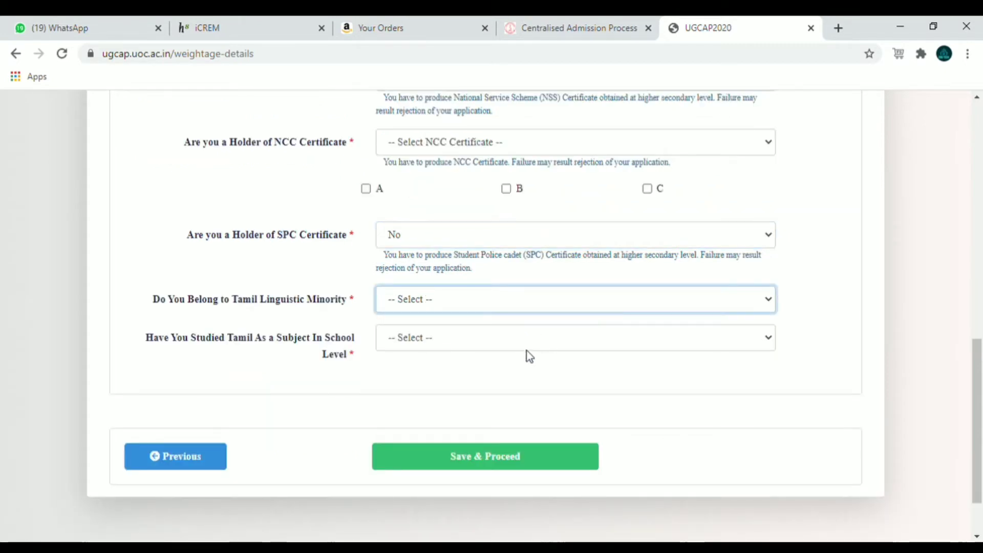
pyautogui.press('n')
pyautogui.press('Tab')
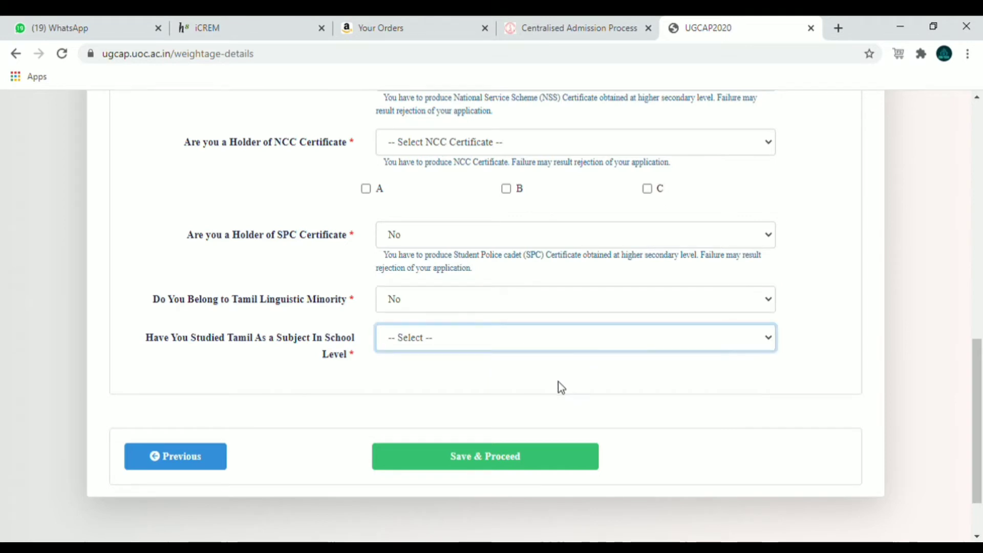
pyautogui.press('n')
pyautogui.scroll(1, 560, 379)
pyautogui.scroll(-1, 569, 443)
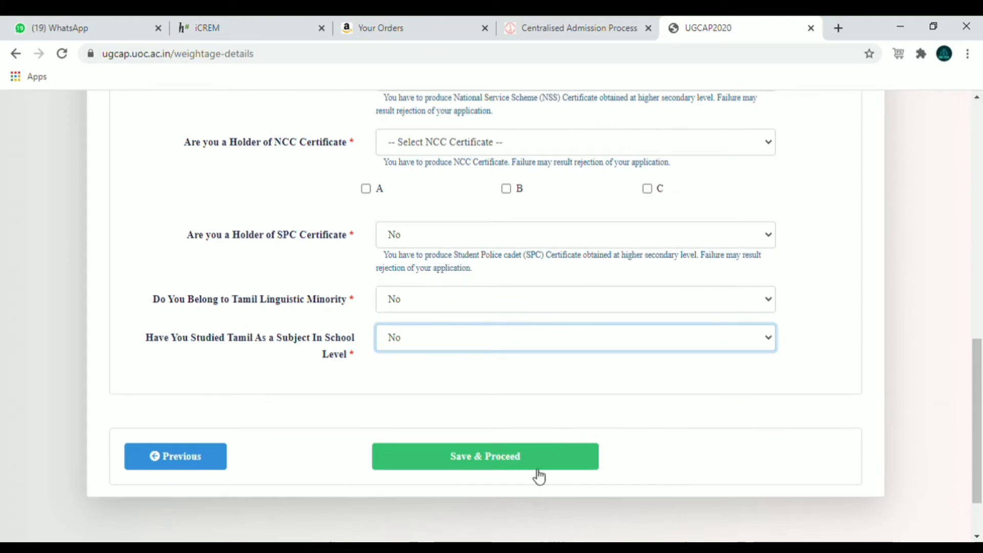
pyautogui.click(508, 456)
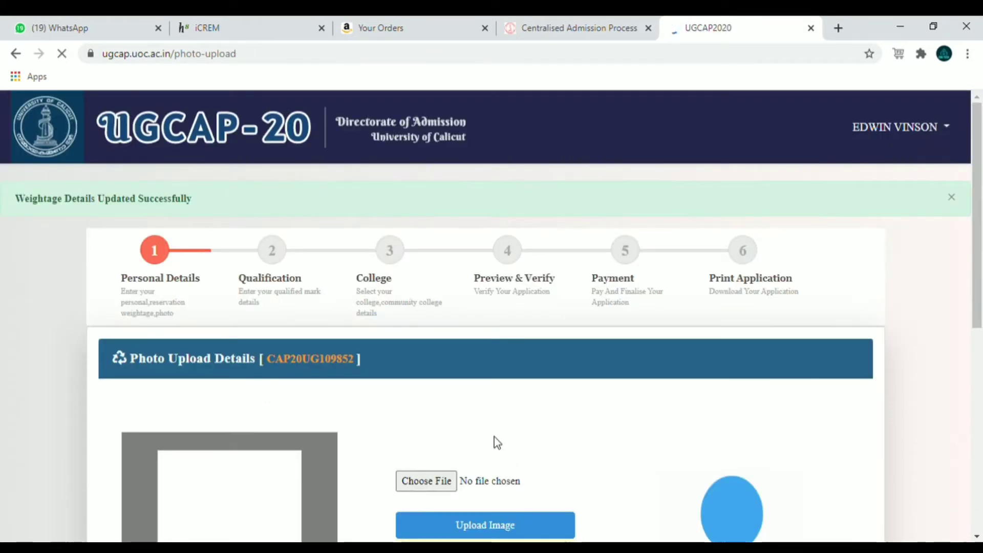
# - Upload the applicant's photo in the photo upload details and continue to the qualifying examination details
pyautogui.scroll(-3, 495, 437)
pyautogui.scroll(-1, 490, 433)
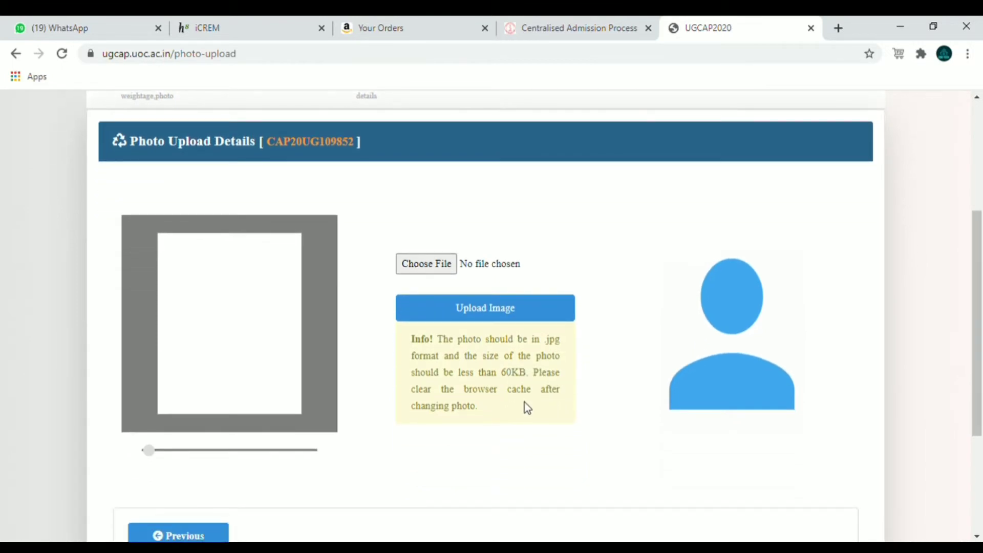
pyautogui.scroll(-1, 526, 407)
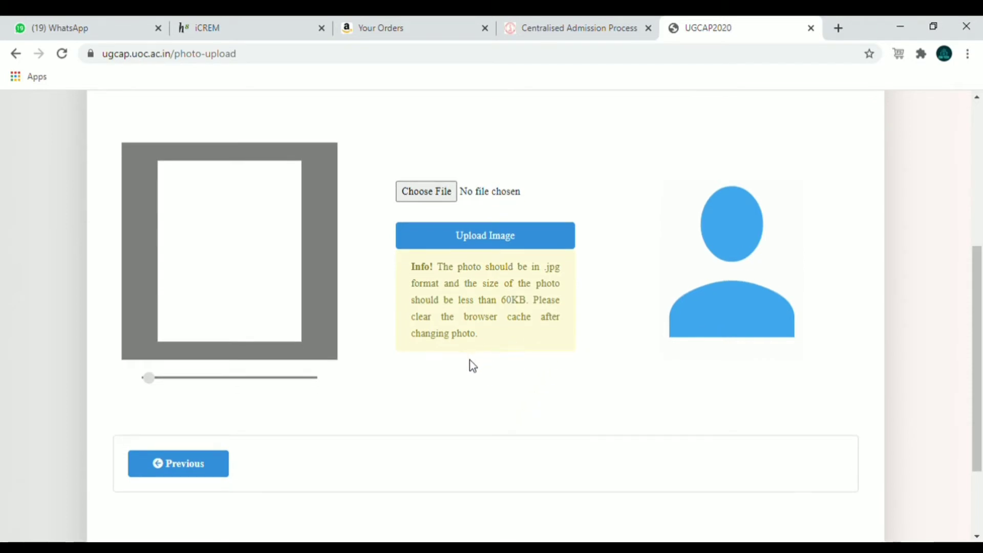
pyautogui.scroll(-2, 470, 360)
pyautogui.scroll(3, 464, 363)
pyautogui.scroll(-1, 464, 363)
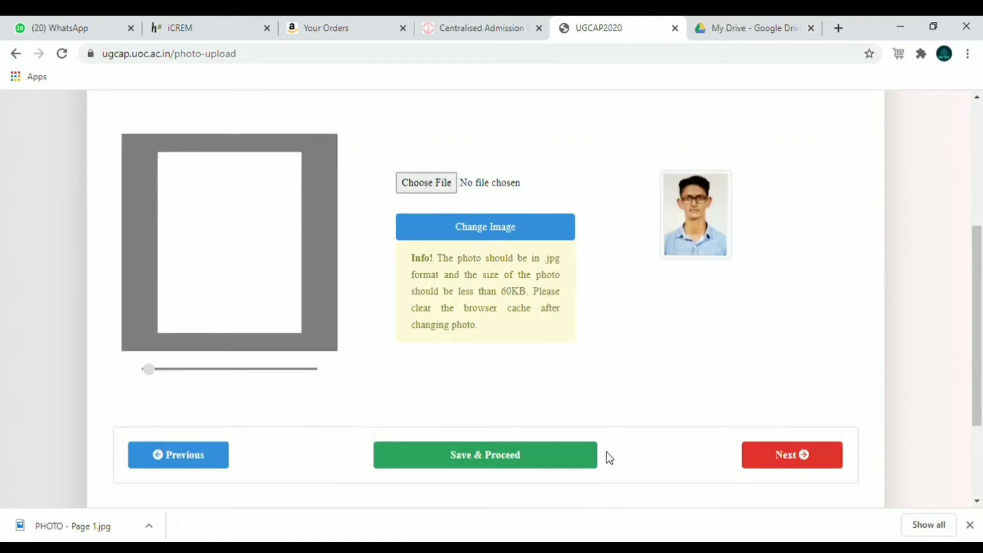
pyautogui.click(822, 458)
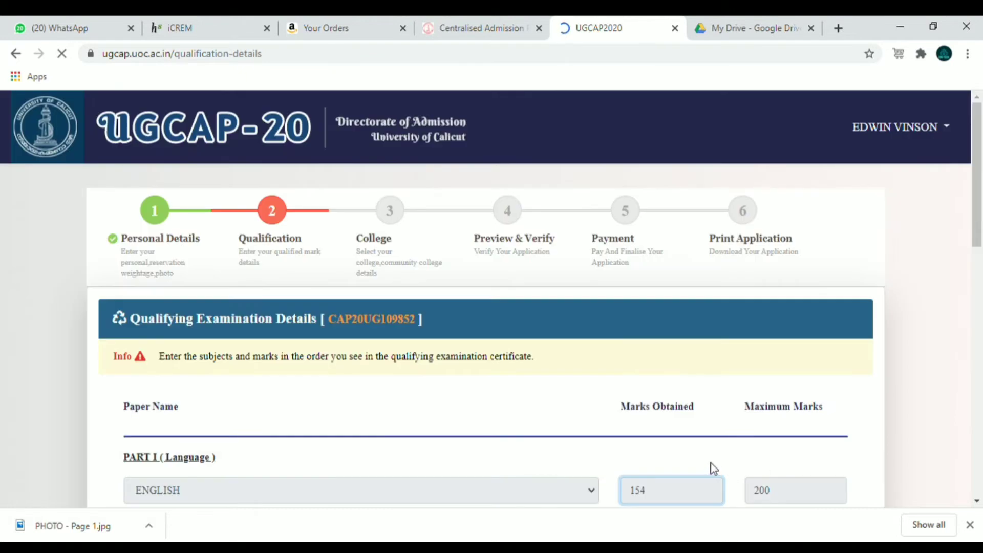
# - Display the total normalized marks out of 1200 below the qualifying examination subjects
pyautogui.scroll(-3, 450, 279)
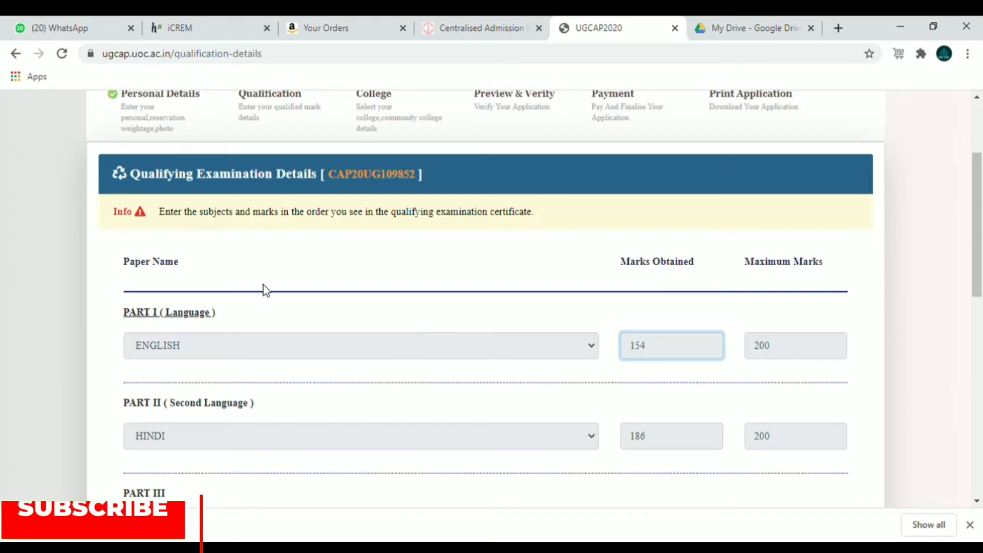
pyautogui.scroll(-2, 424, 304)
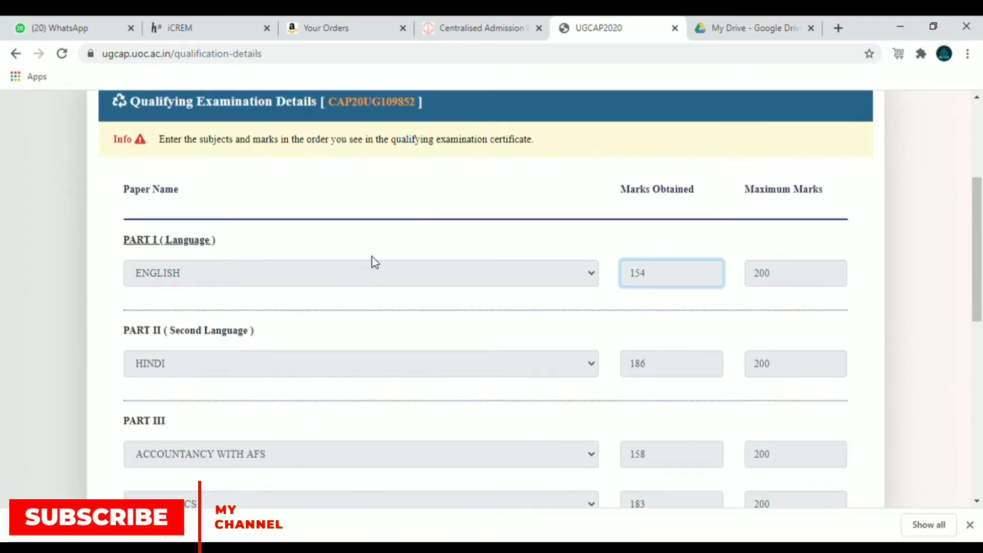
pyautogui.scroll(-7, 366, 271)
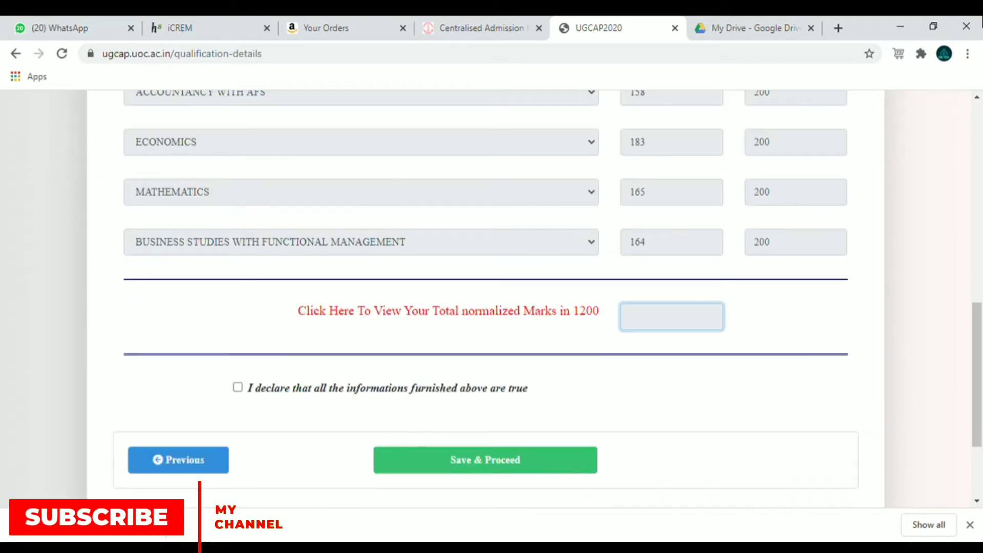
pyautogui.click(317, 313)
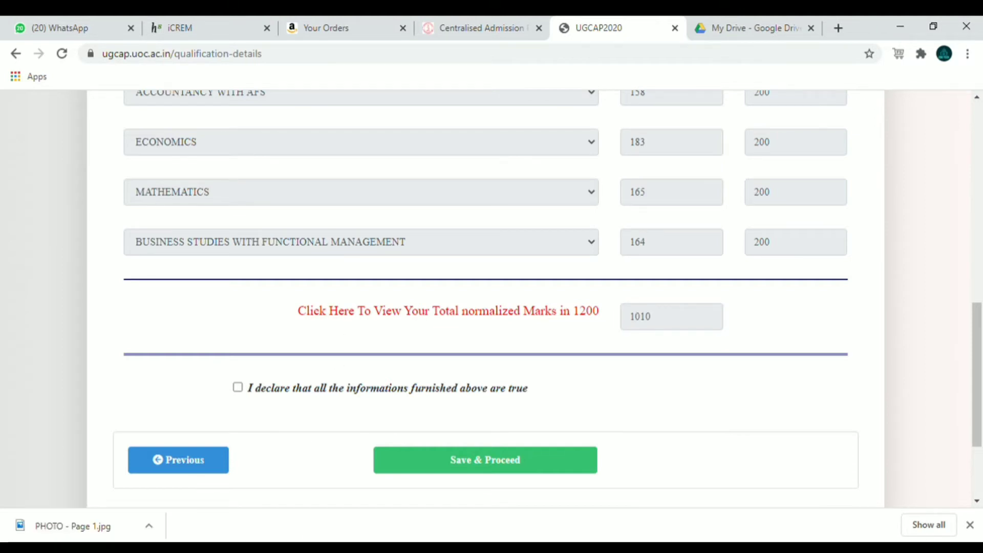
# - Declare that all the furnished information is true and save the qualifying examination details
pyautogui.scroll(-3, 676, 285)
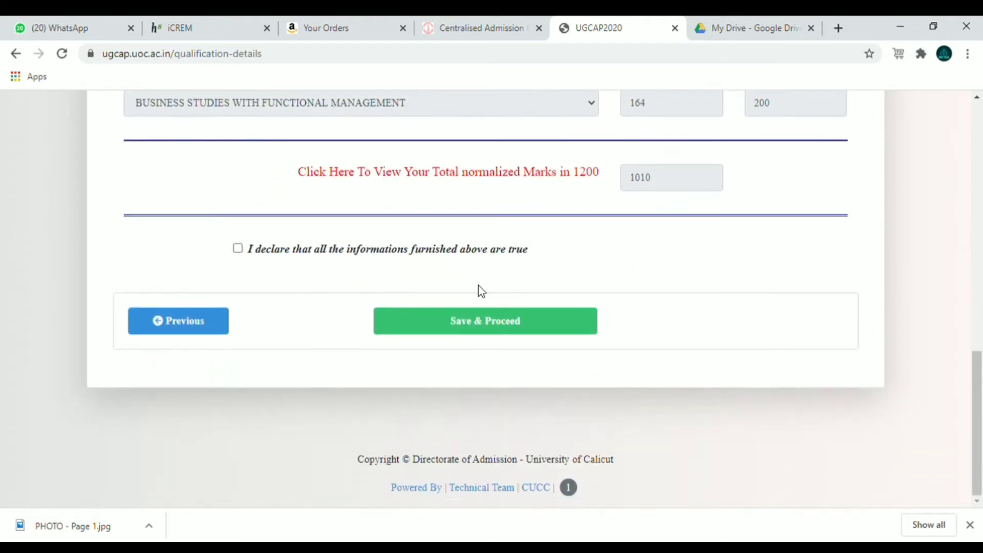
pyautogui.click(240, 249)
pyautogui.click(489, 337)
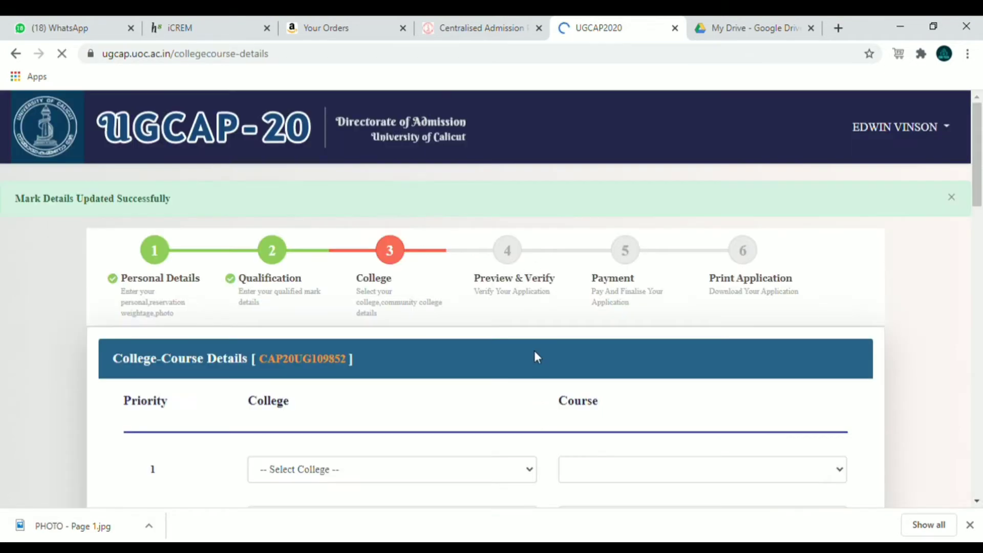
# - Choose St Aloysius, Sri. C.Achuthamenon Govt., Govt. Arts and Science Ollur, and Mother Arts and Science colleges as priorities 1–4, each for Bachelor of Business Administration
pyautogui.scroll(-3, 533, 354)
pyautogui.scroll(-10, 530, 350)
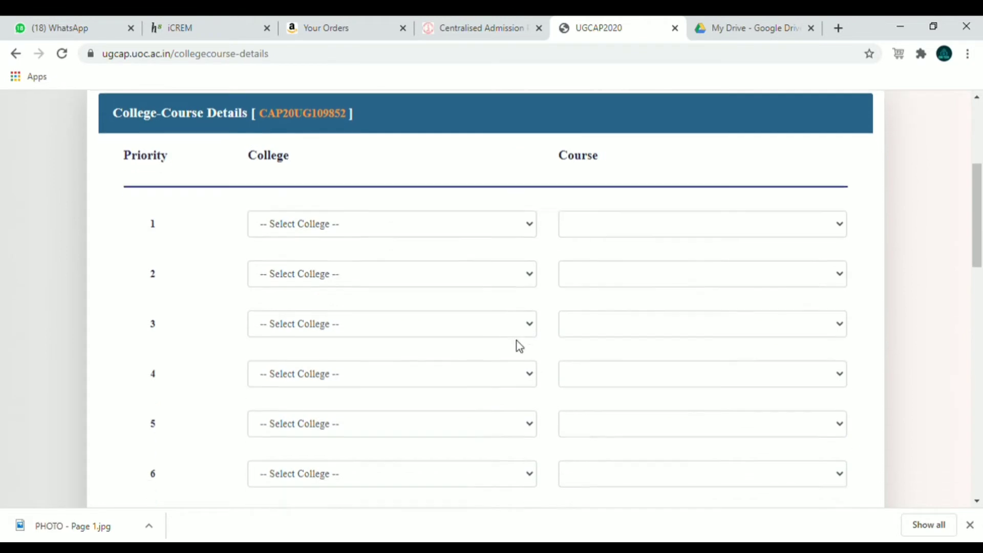
pyautogui.scroll(-10, 514, 336)
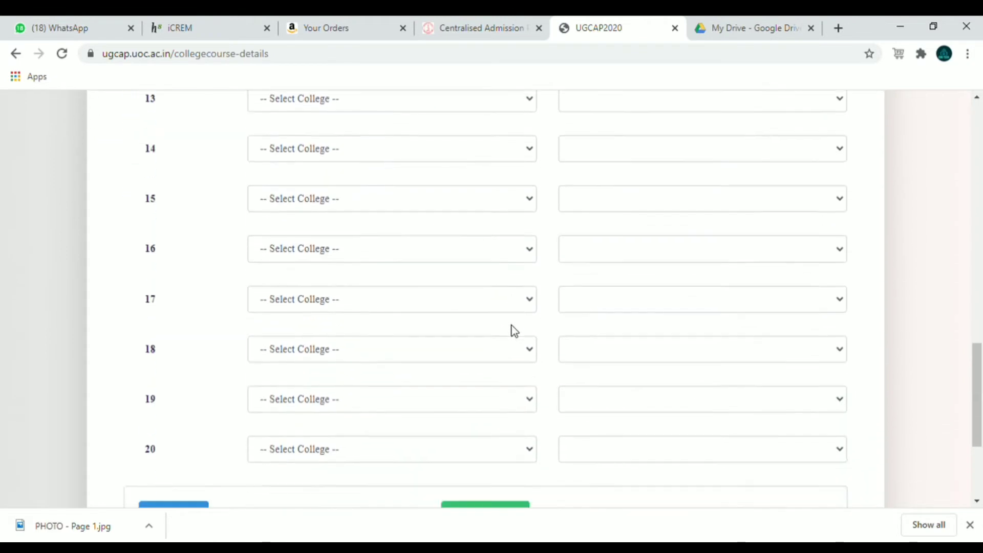
pyautogui.scroll(9, 514, 330)
pyautogui.scroll(14, 511, 320)
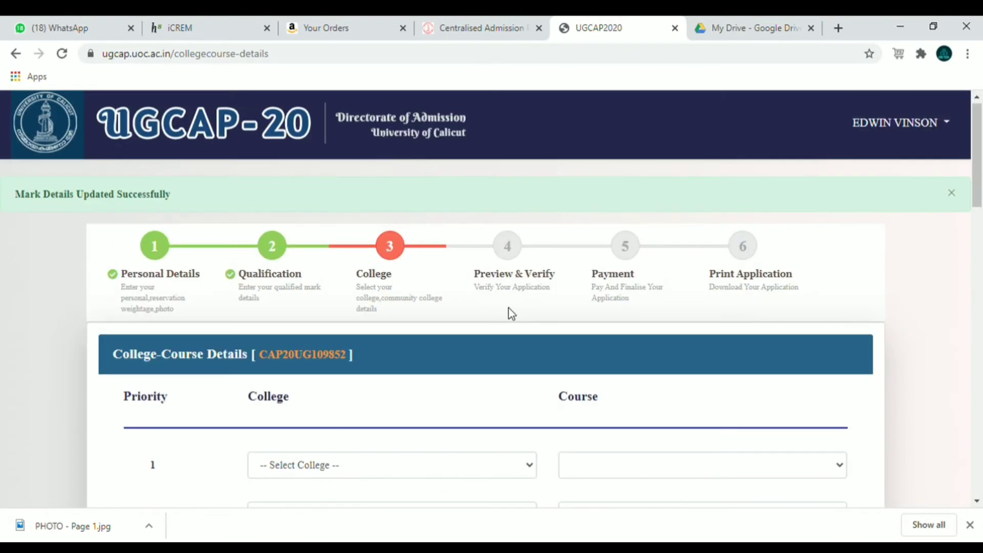
pyautogui.scroll(-3, 509, 314)
pyautogui.click(500, 324)
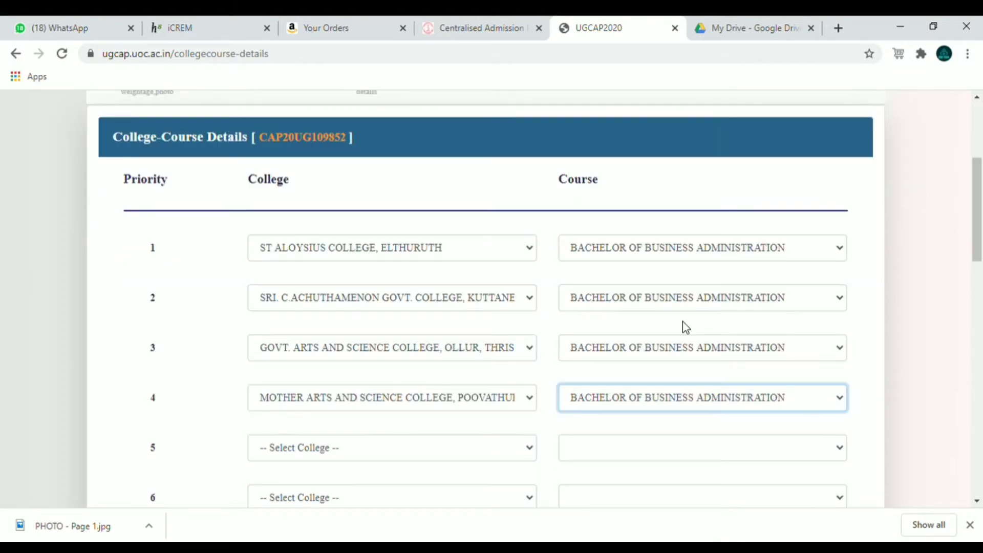
# - Save the college and course choices and proceed to the community college course details
pyautogui.scroll(-7, 683, 321)
pyautogui.scroll(-4, 681, 328)
pyautogui.scroll(-5, 679, 329)
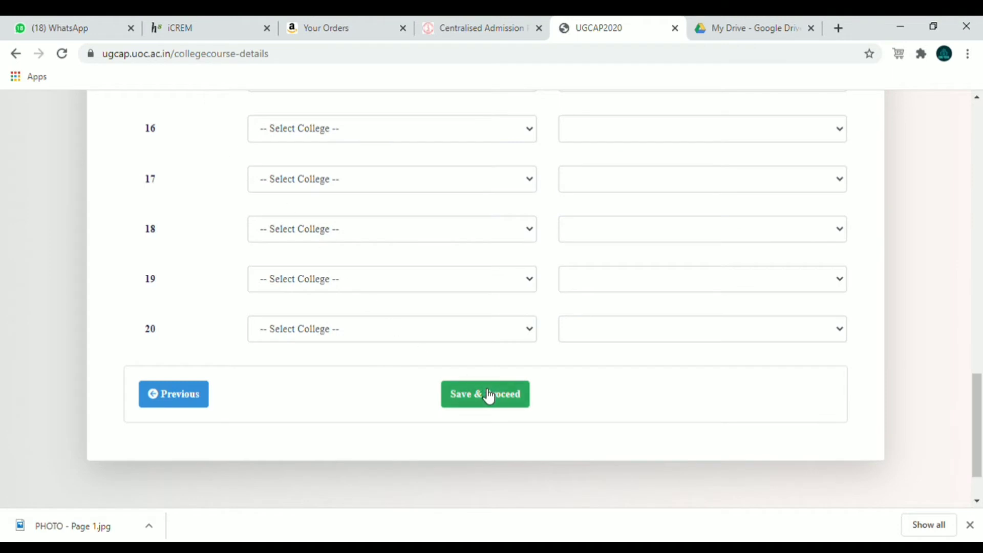
pyautogui.click(489, 397)
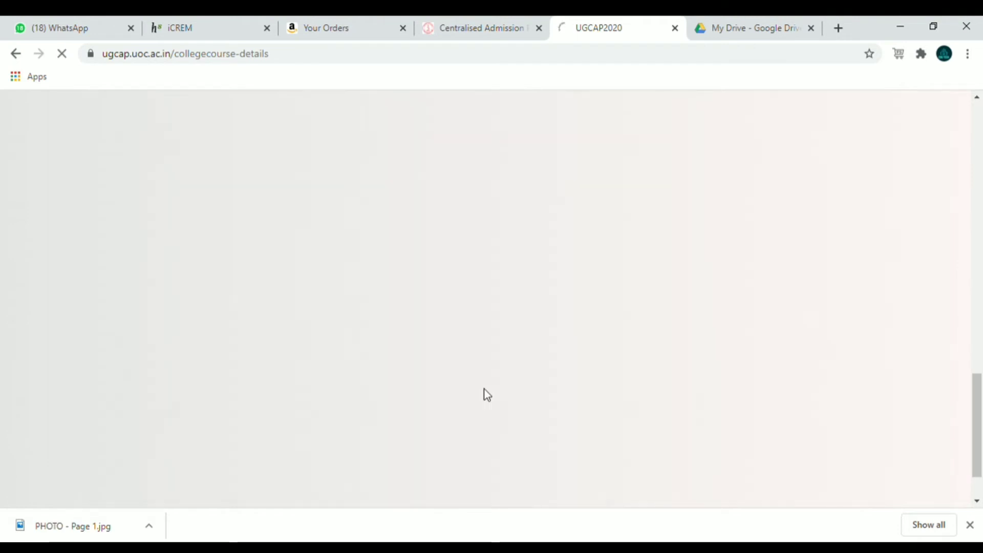
pyautogui.scroll(-2, 484, 389)
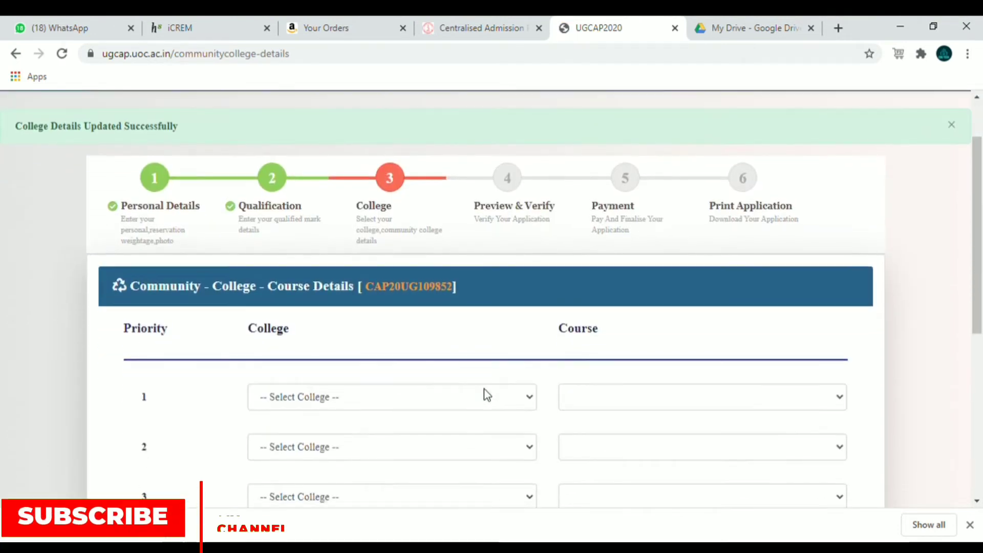
# - Choose St Aloysius College, Elthuruth with Bachelor of Business Administration as community college priority 1, and save to proceed to the preview
pyautogui.scroll(-5, 483, 388)
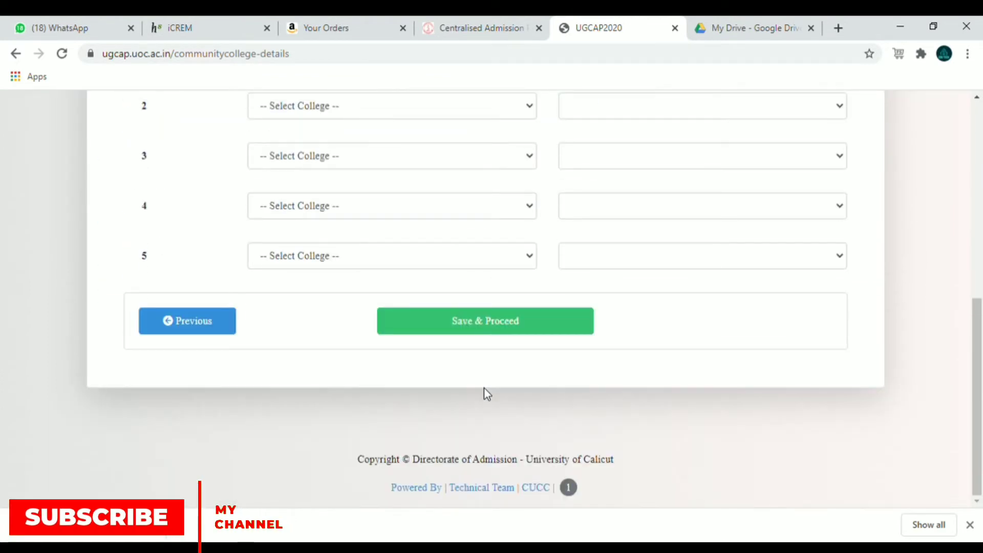
pyautogui.scroll(5, 484, 387)
pyautogui.scroll(3, 484, 386)
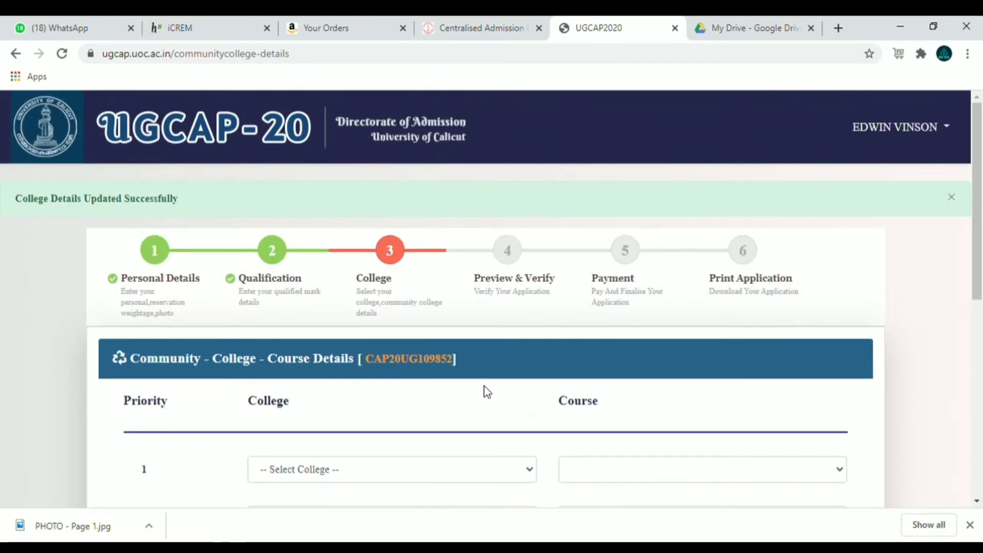
pyautogui.scroll(-4, 484, 386)
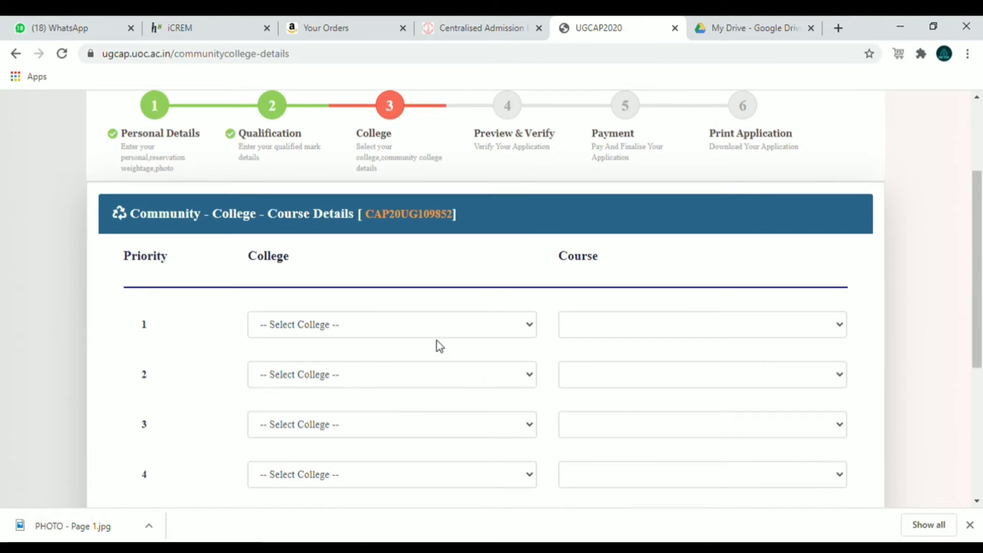
pyautogui.scroll(-1, 532, 328)
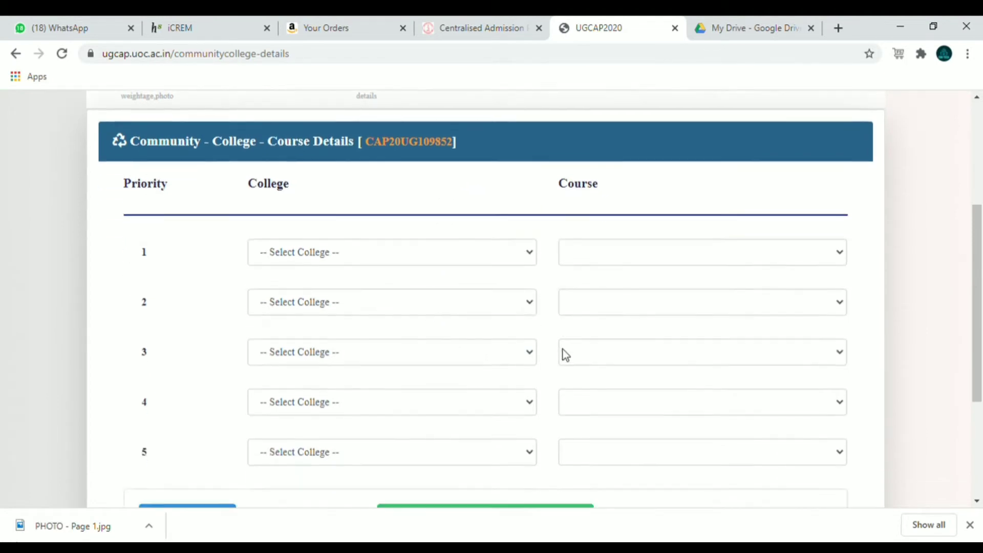
pyautogui.scroll(-1, 542, 322)
pyautogui.scroll(1, 529, 318)
pyautogui.scroll(-3, 494, 281)
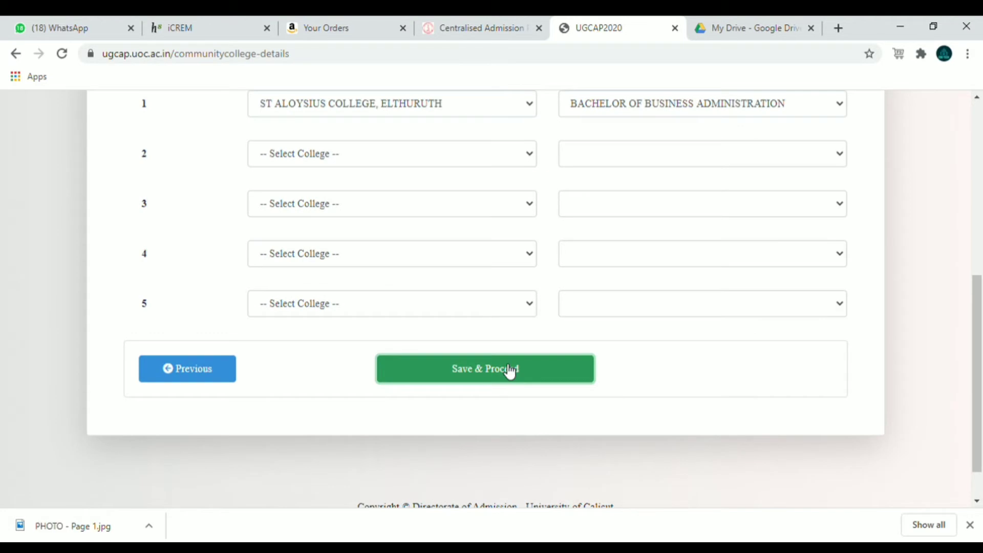
pyautogui.click(509, 371)
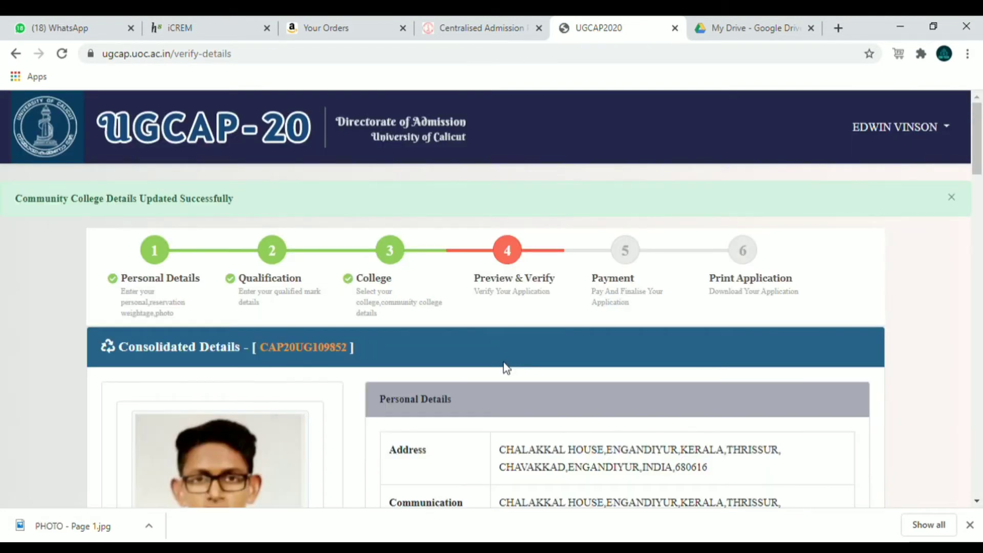
# - Review the consolidated personal, qualification, mark and college-course details, and take a draft print of the application
pyautogui.scroll(-1, 516, 299)
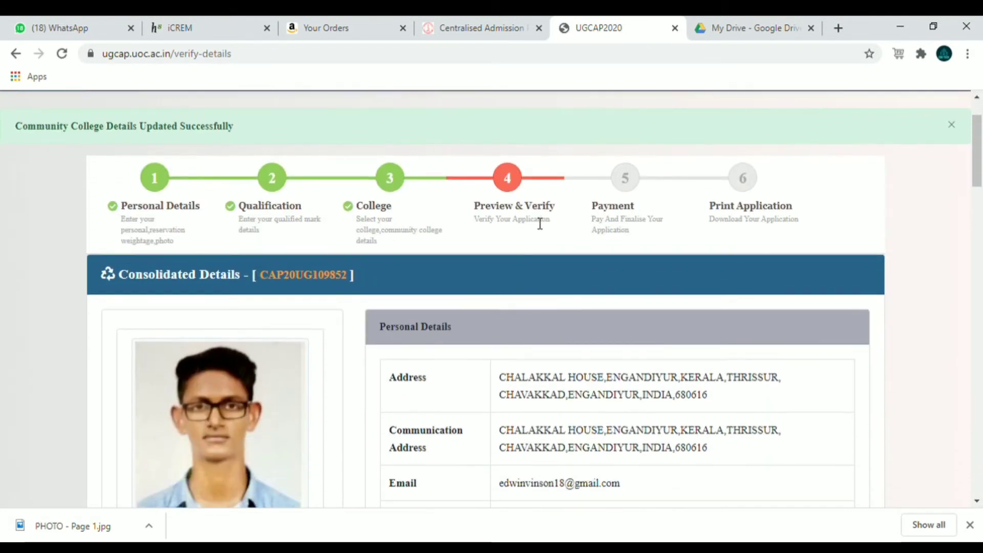
pyautogui.scroll(-1, 507, 300)
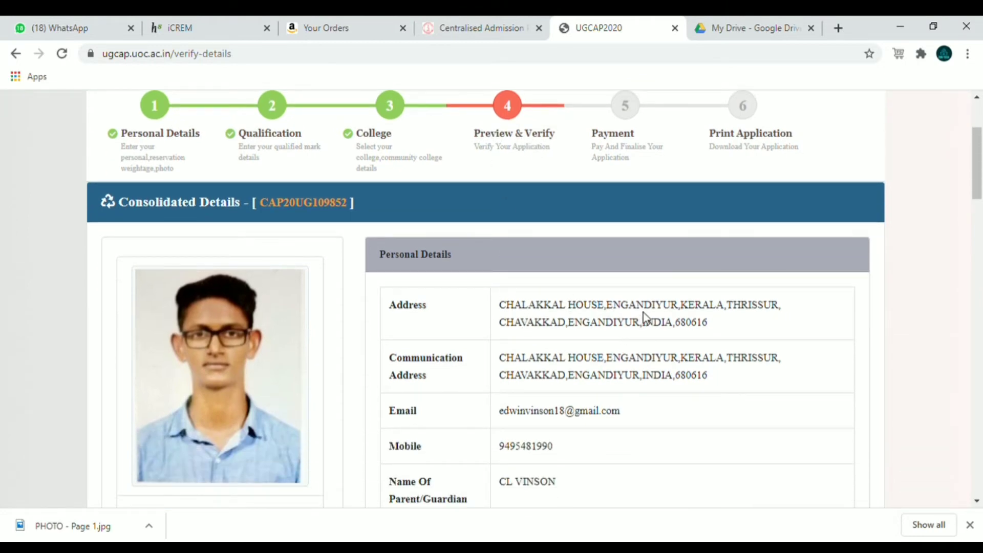
pyautogui.scroll(-1, 616, 400)
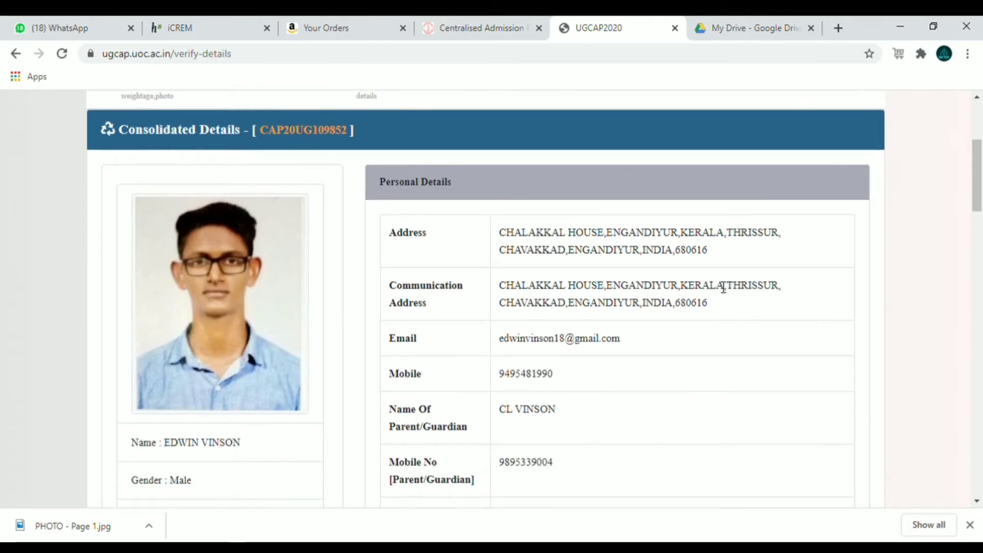
pyautogui.scroll(-10, 658, 391)
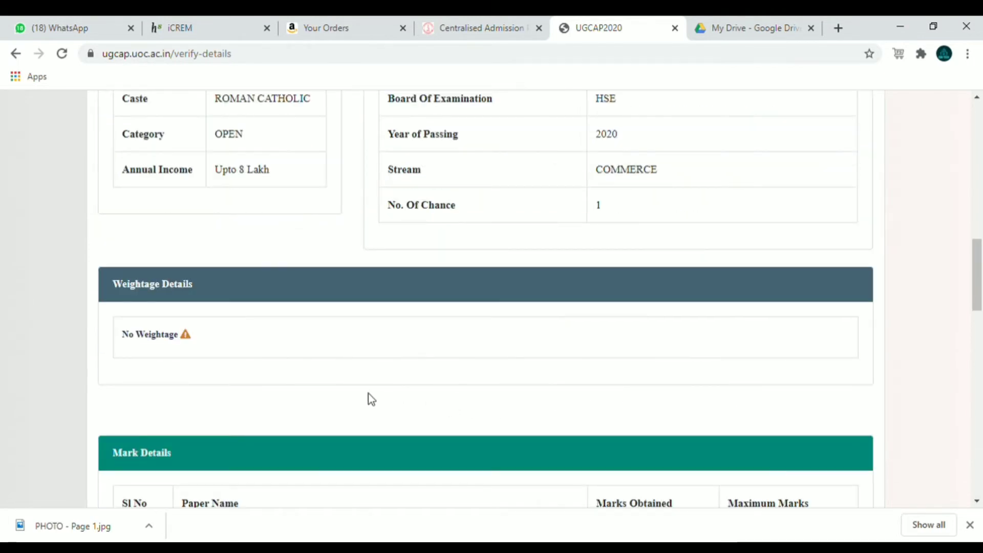
pyautogui.scroll(-11, 314, 339)
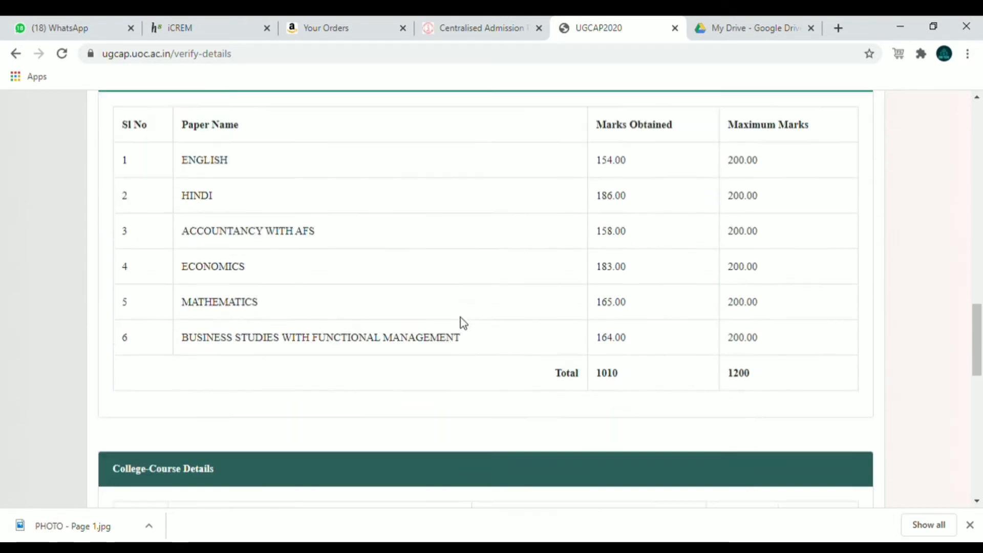
pyautogui.scroll(-1, 462, 323)
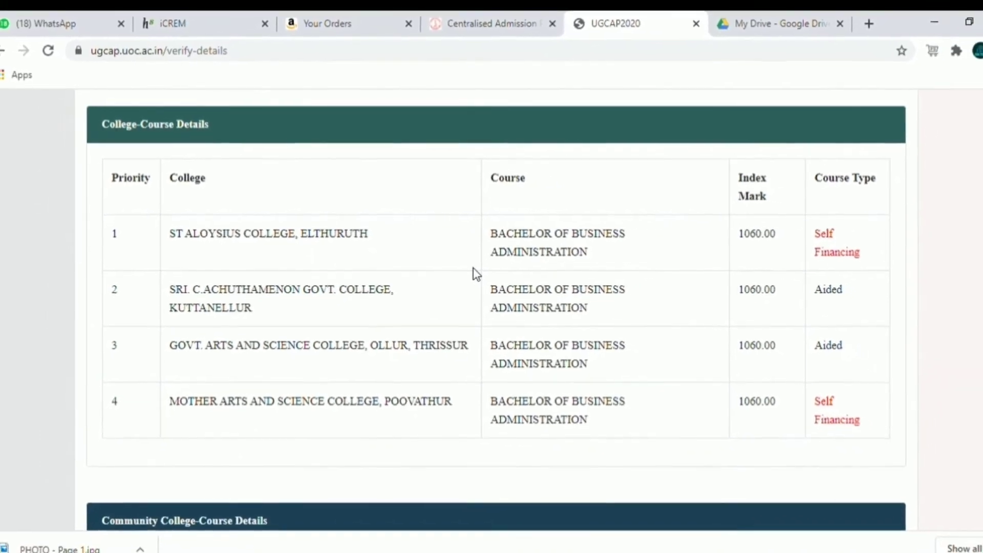
pyautogui.scroll(-5, 741, 313)
pyautogui.scroll(-1, 741, 322)
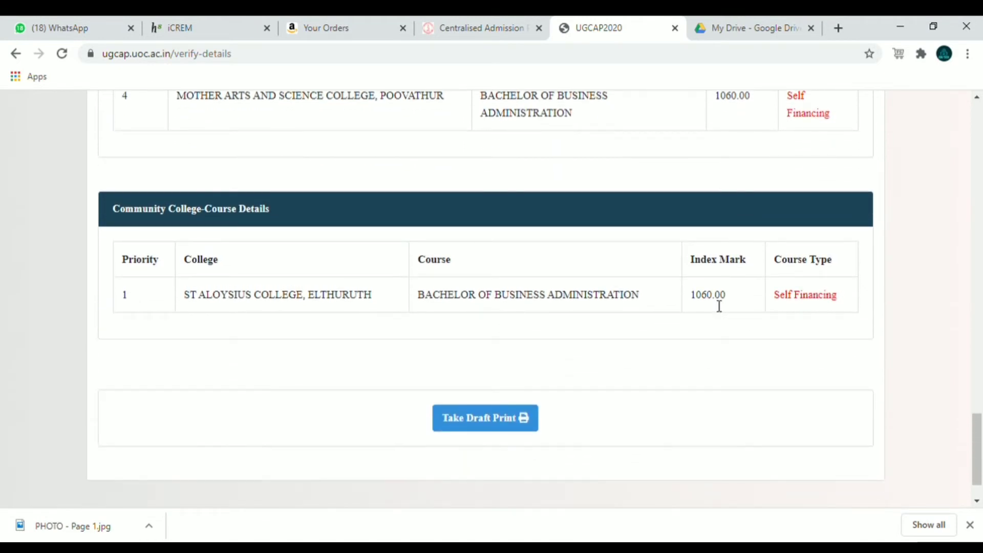
pyautogui.scroll(-1, 719, 306)
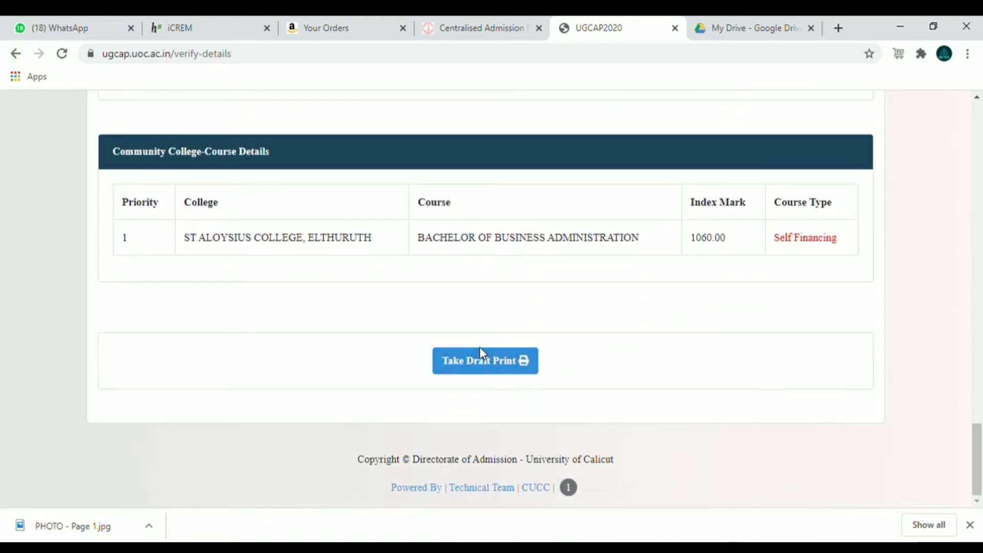
pyautogui.click(487, 363)
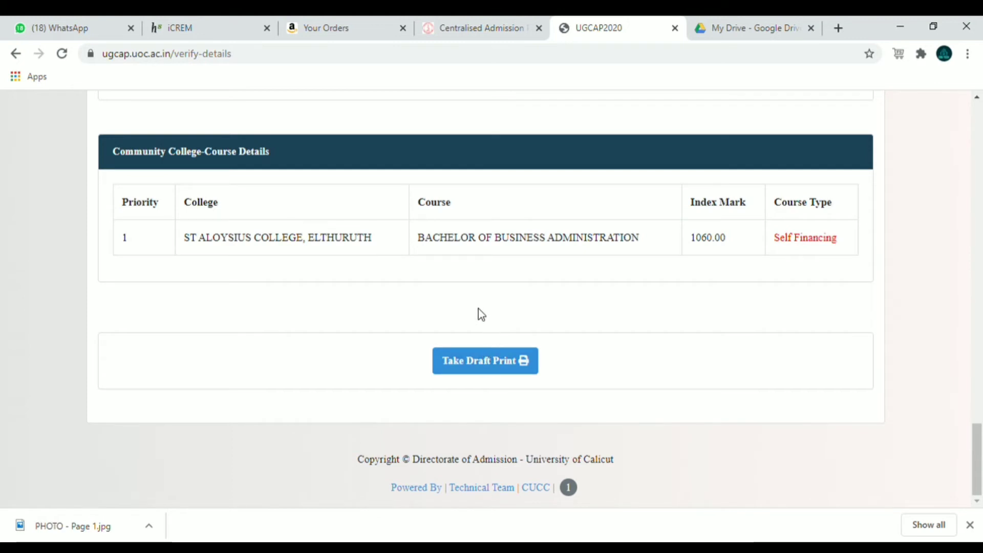
# - Recheck the consolidated application from the community college section back up through the marks, reservation and personal details
pyautogui.scroll(3, 453, 307)
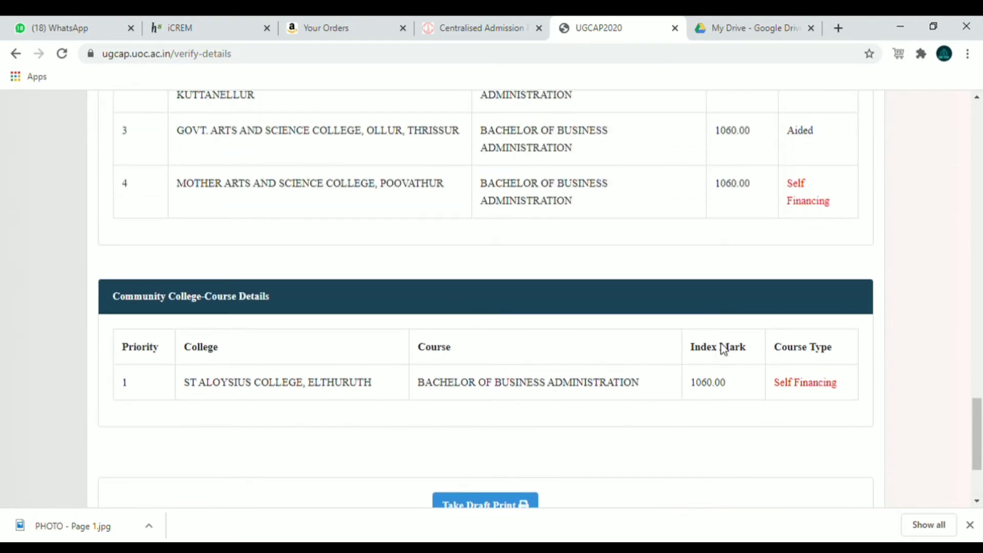
pyautogui.scroll(15, 505, 241)
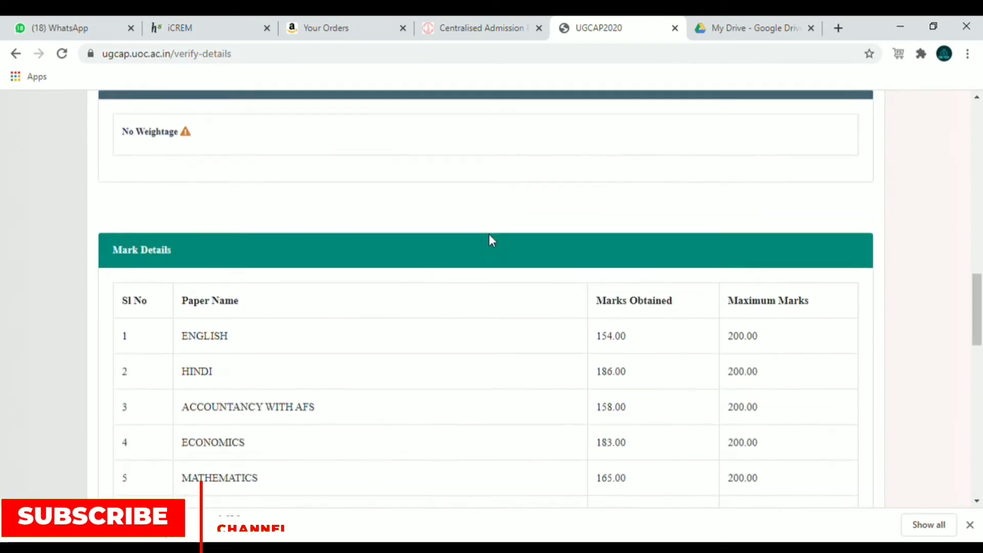
pyautogui.scroll(-15, 478, 244)
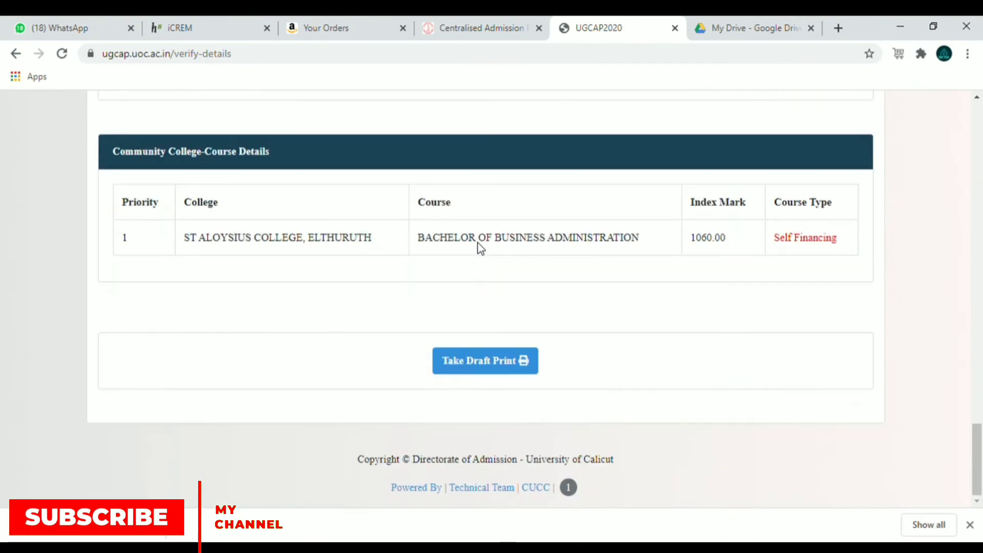
pyautogui.scroll(20, 389, 334)
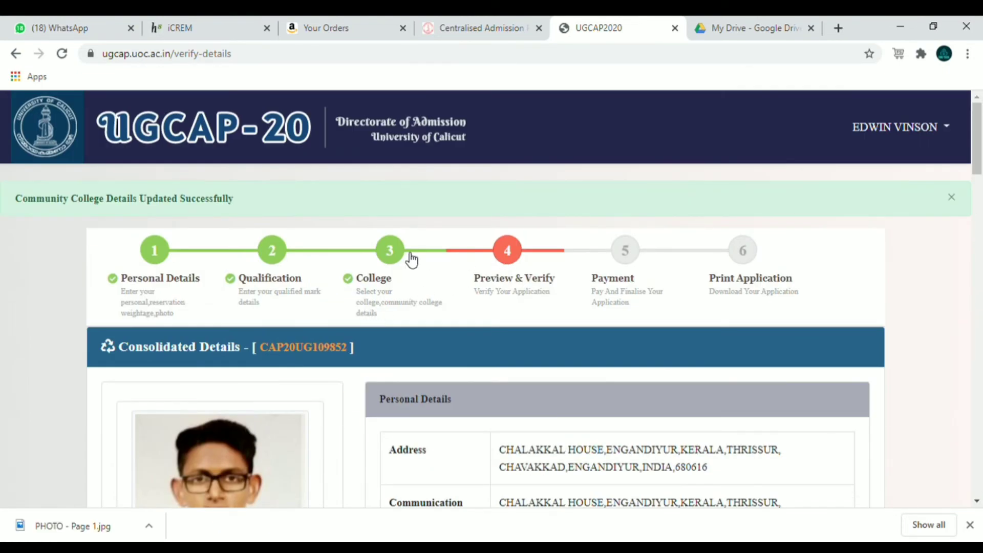
pyautogui.scroll(-15, 394, 264)
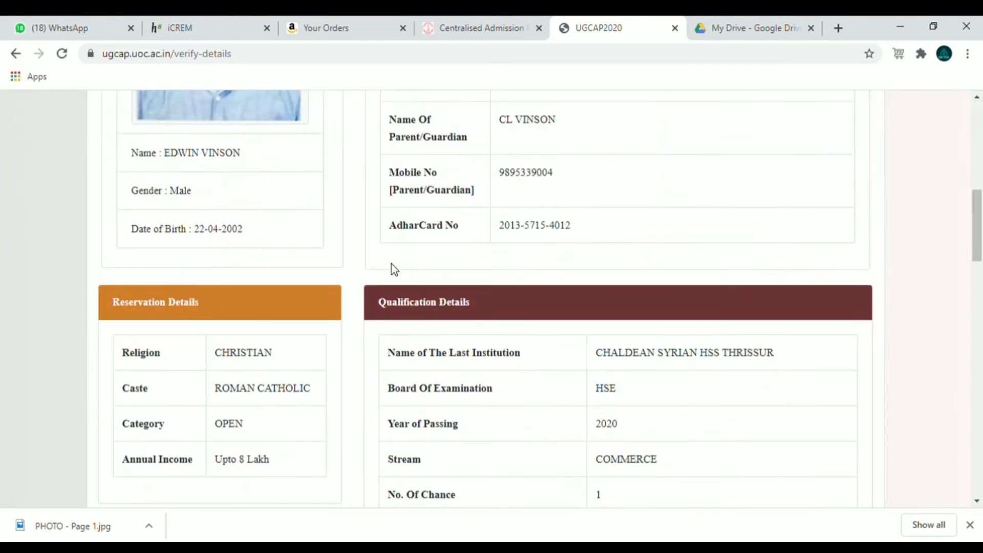
pyautogui.scroll(-1, 388, 274)
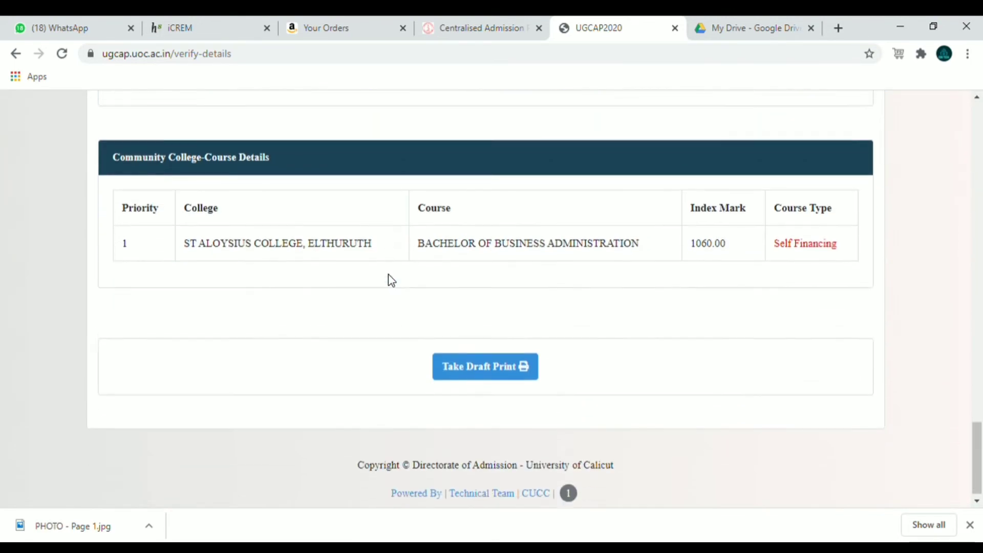
pyautogui.scroll(5, 388, 275)
pyautogui.scroll(10, 389, 274)
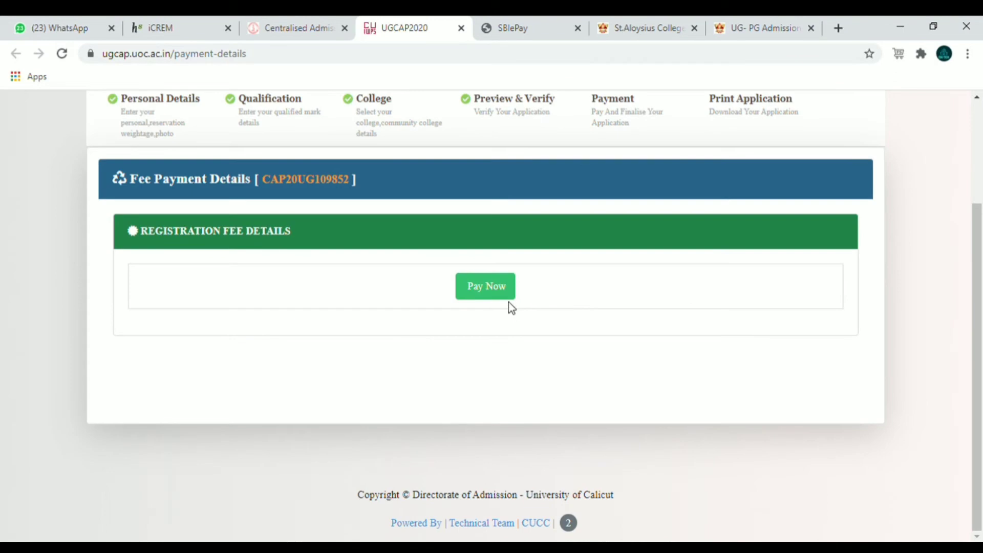
# - Start the registration fee payment with the Akshaya / Friends mode and generate the chalan to inspect it
pyautogui.click(500, 289)
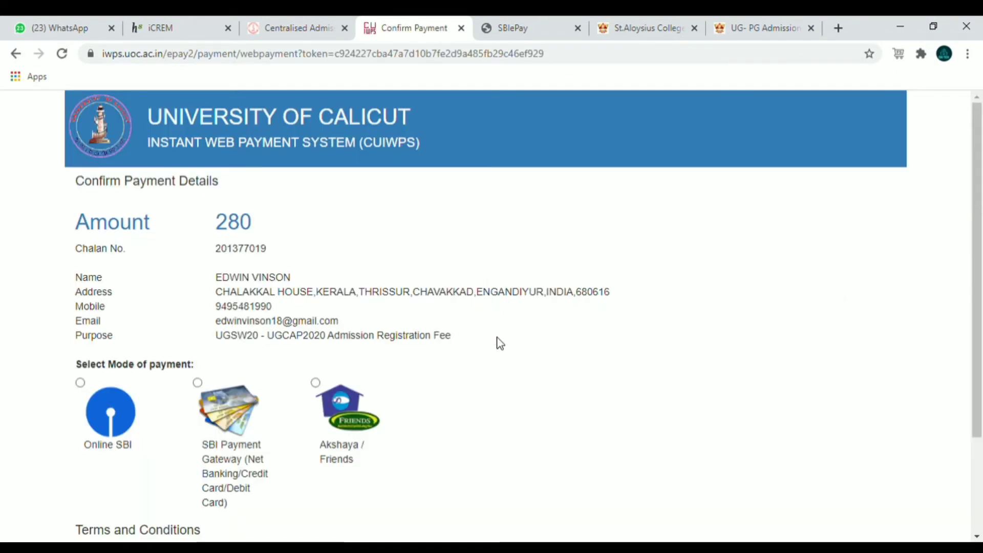
pyautogui.scroll(-1, 500, 342)
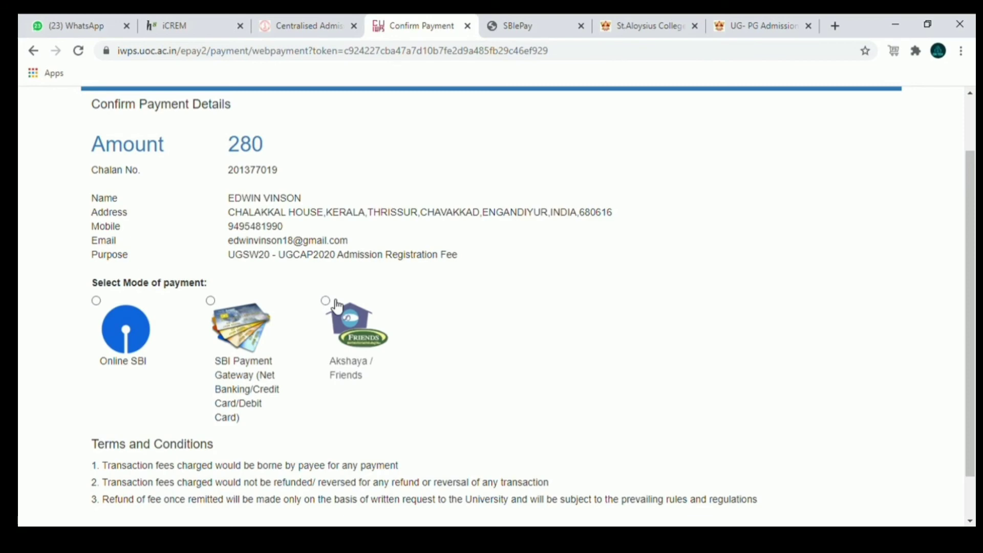
pyautogui.click(337, 307)
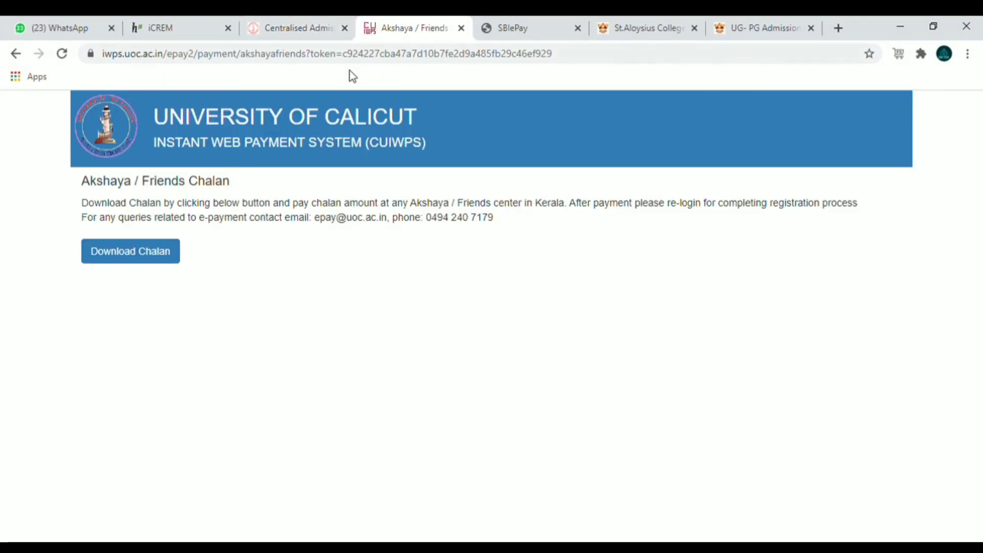
pyautogui.click(131, 251)
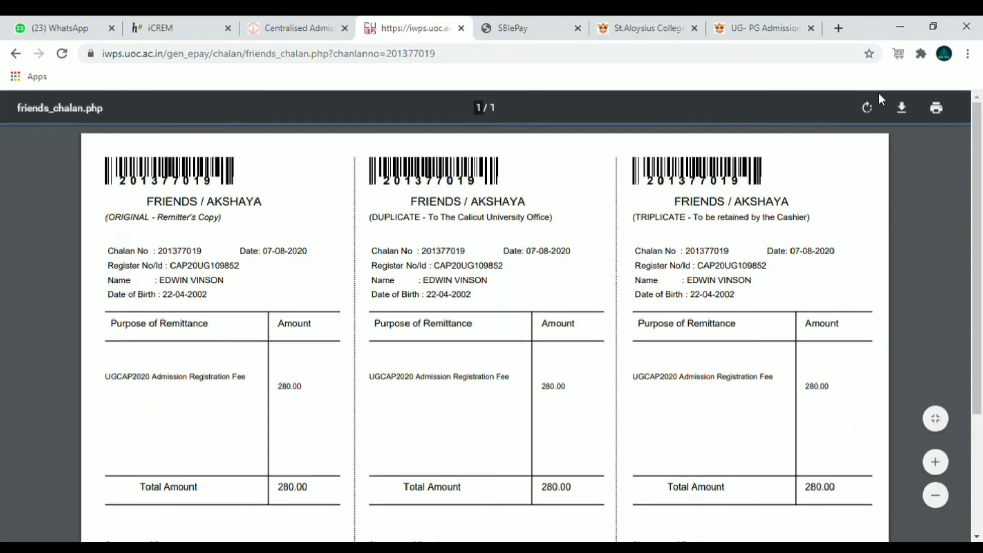
pyautogui.scroll(-3, 644, 330)
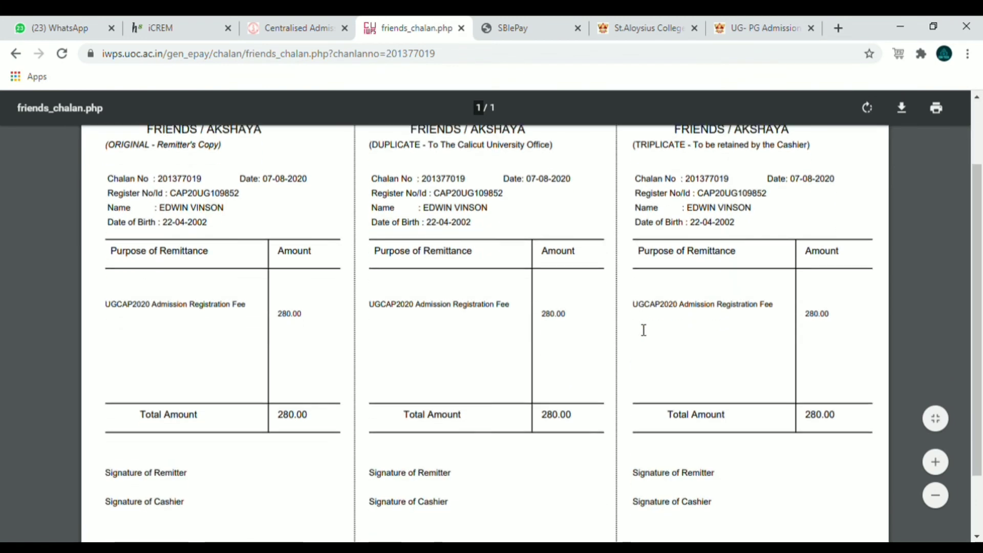
pyautogui.scroll(3, 644, 331)
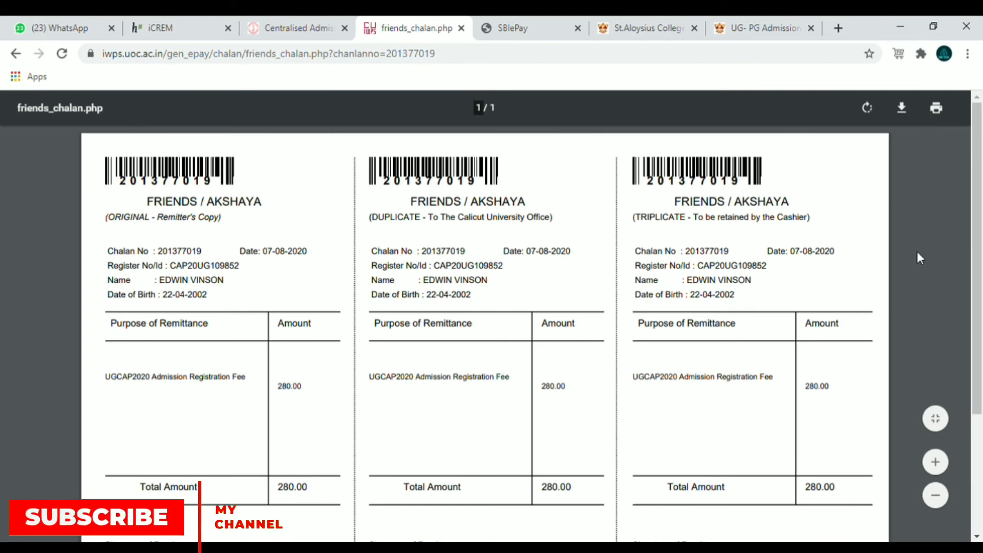
pyautogui.click(950, 428)
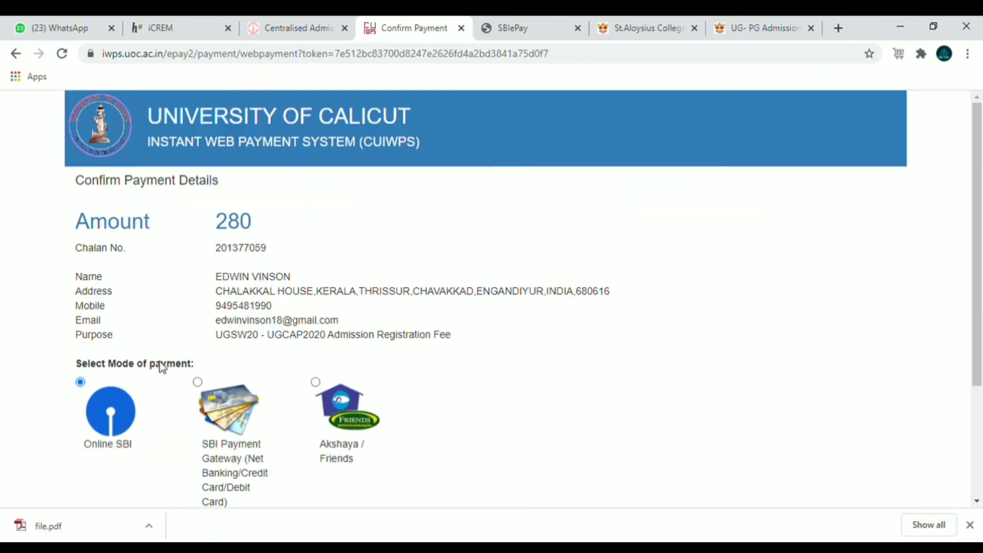
# - Proceed with Online SBI as the payment mode and log in to personal banking with the username and password
pyautogui.scroll(-3, 162, 365)
pyautogui.click(162, 498)
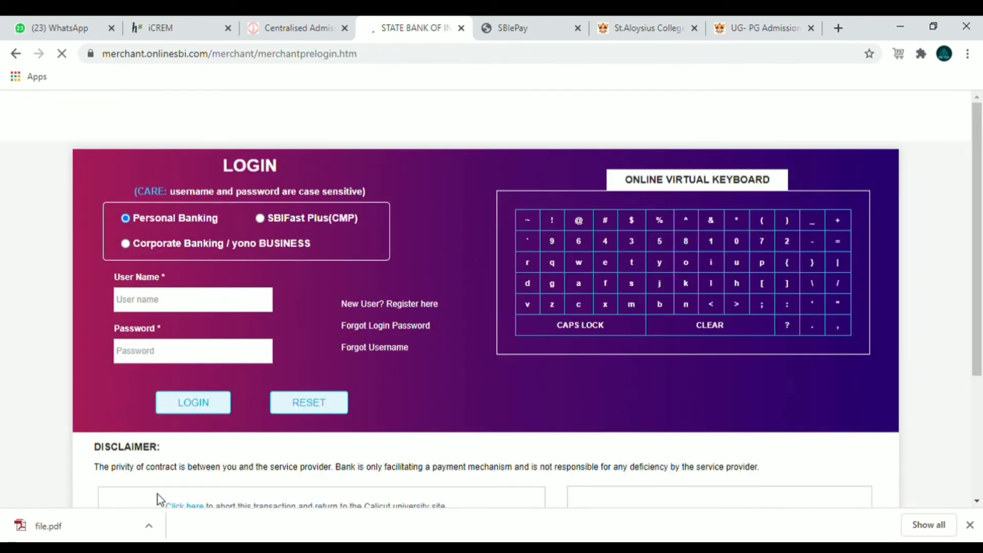
pyautogui.click(163, 408)
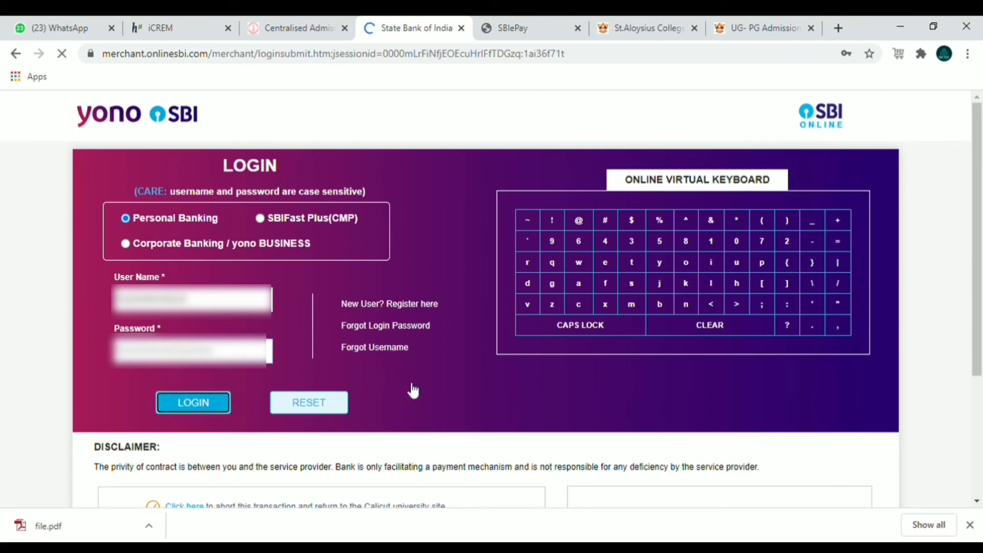
# - Check the payment details, keep the savings account as the debit account, and confirm the registration fee transaction of 280 rupees
pyautogui.scroll(-3, 410, 389)
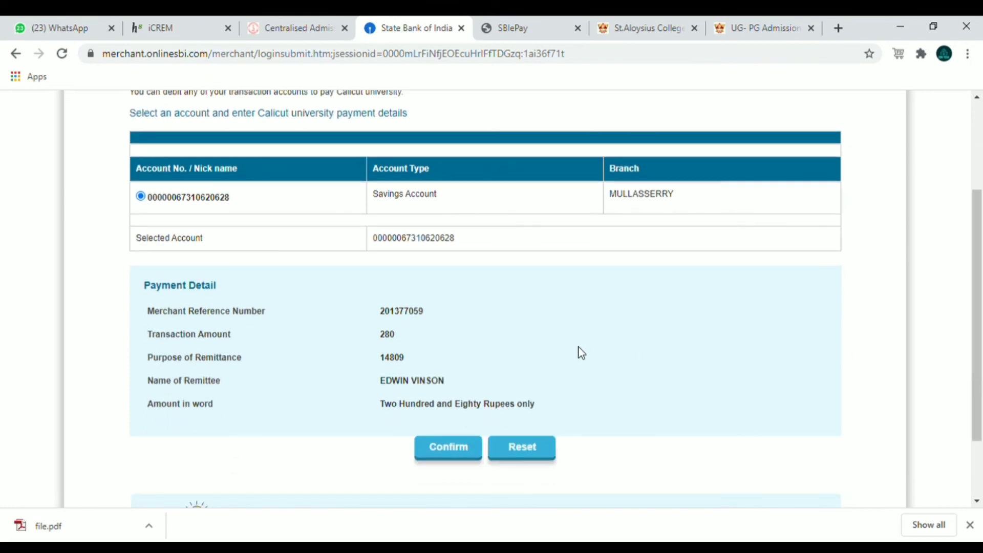
pyautogui.scroll(3, 457, 299)
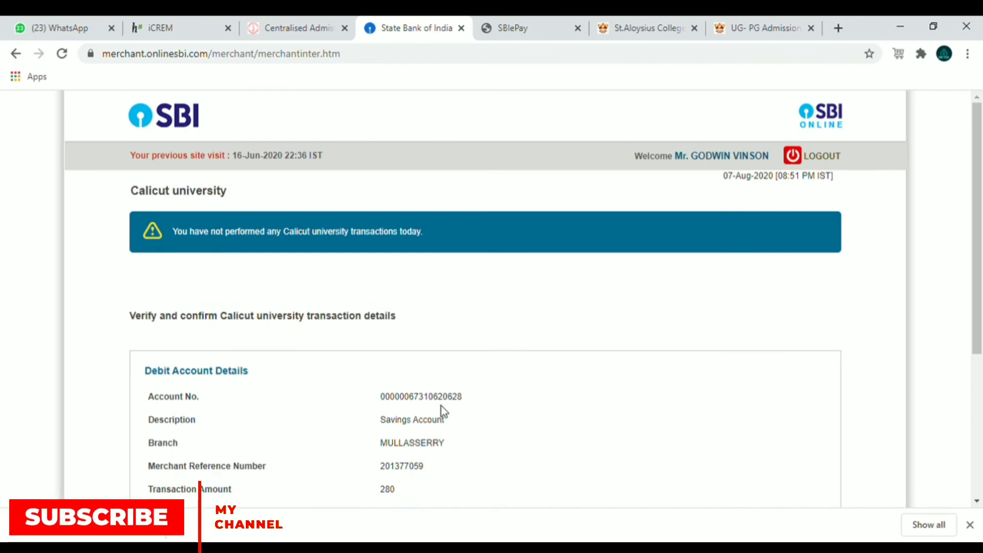
pyautogui.scroll(-3, 441, 405)
pyautogui.click(445, 401)
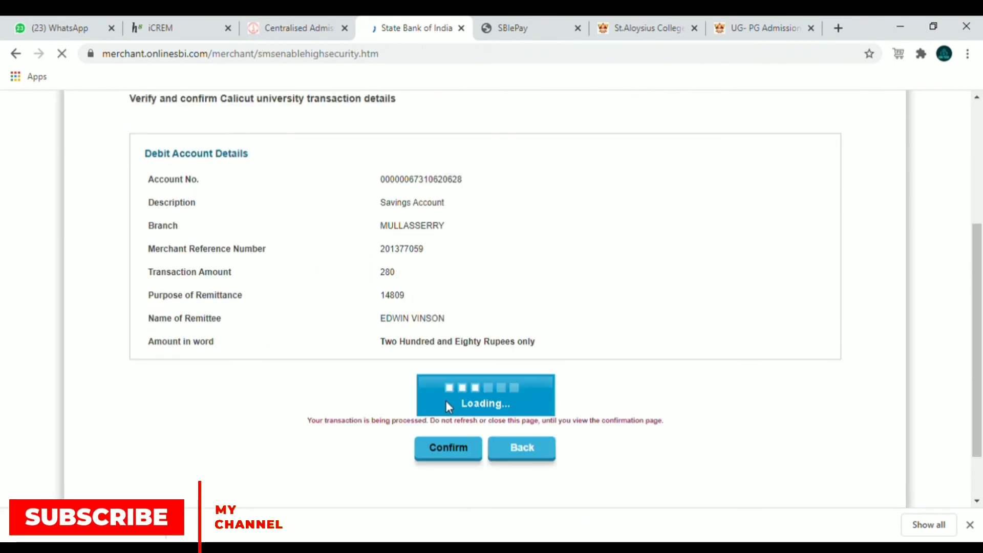
# - Download the fee payment receipt as a PDF from the payment confirmation page
pyautogui.scroll(-3, 446, 402)
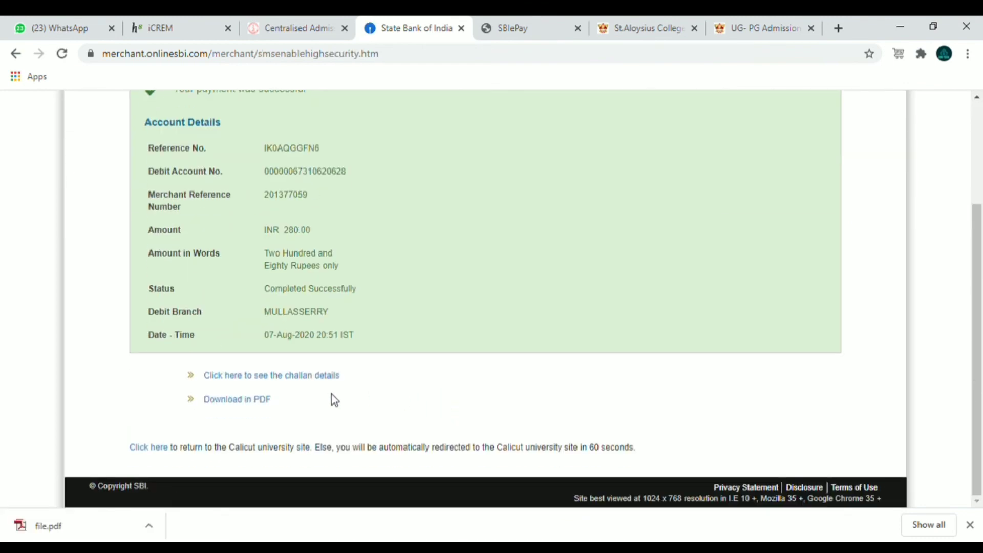
pyautogui.rightClick(266, 378)
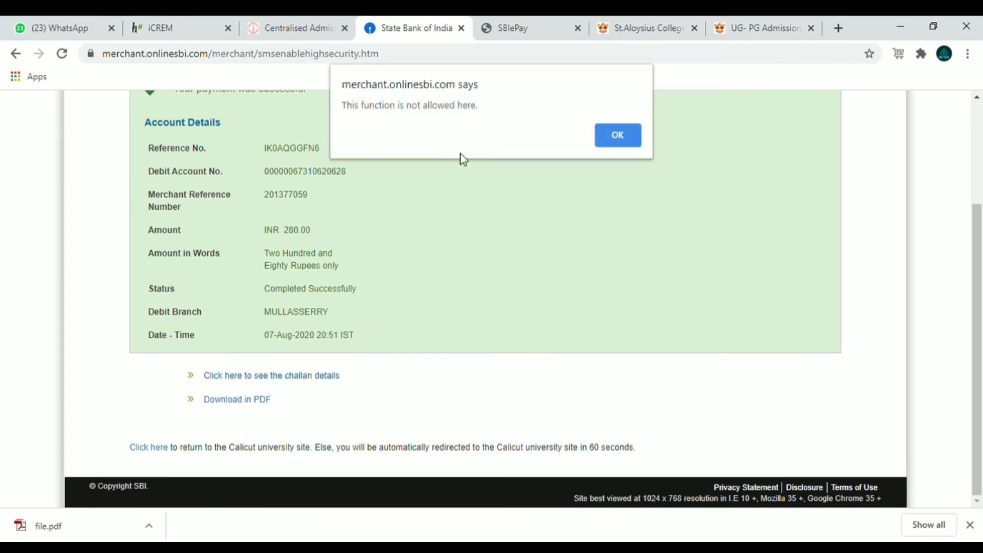
pyautogui.click(615, 138)
pyautogui.click(234, 401)
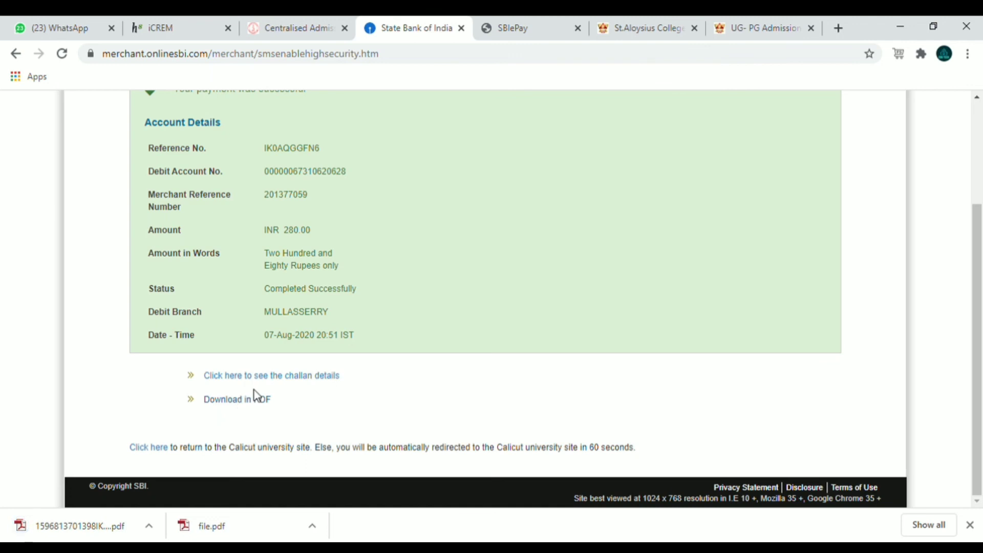